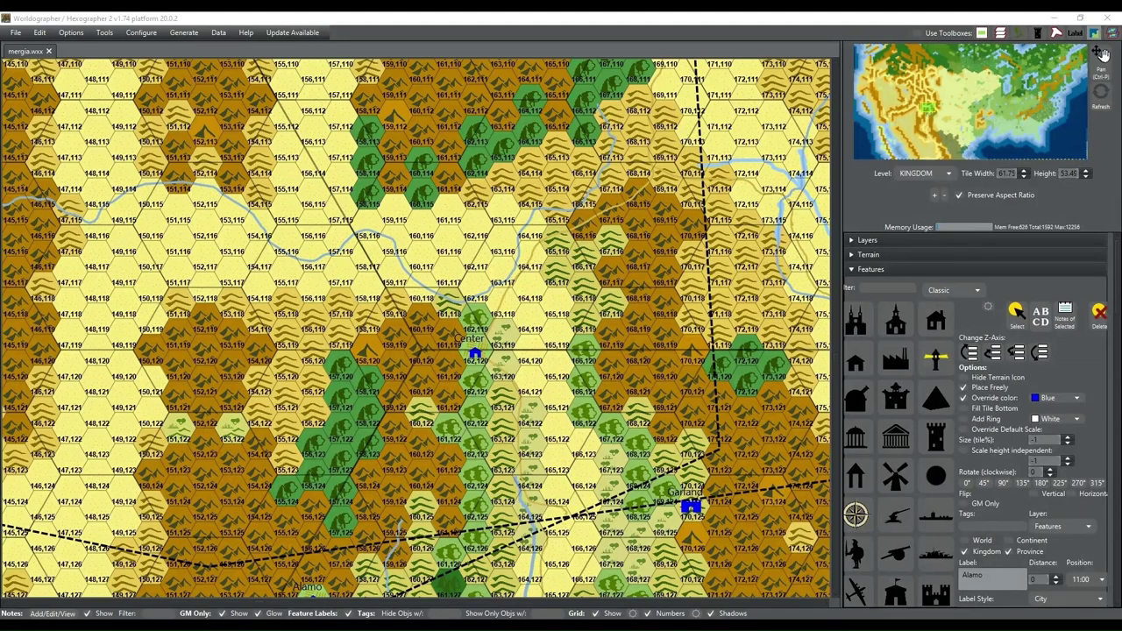
Examine the settlements on the kingdom map from Garland south to Zanfay and Kirkie, and northeast to Radoz.
click(1102, 53)
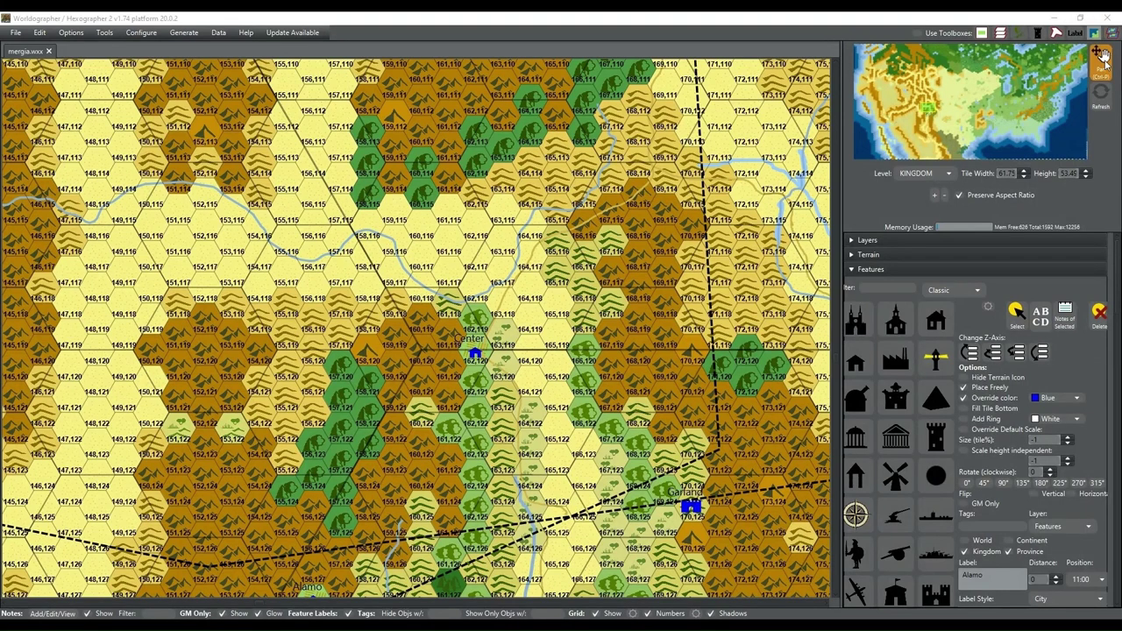
drag(673, 419, 562, 135)
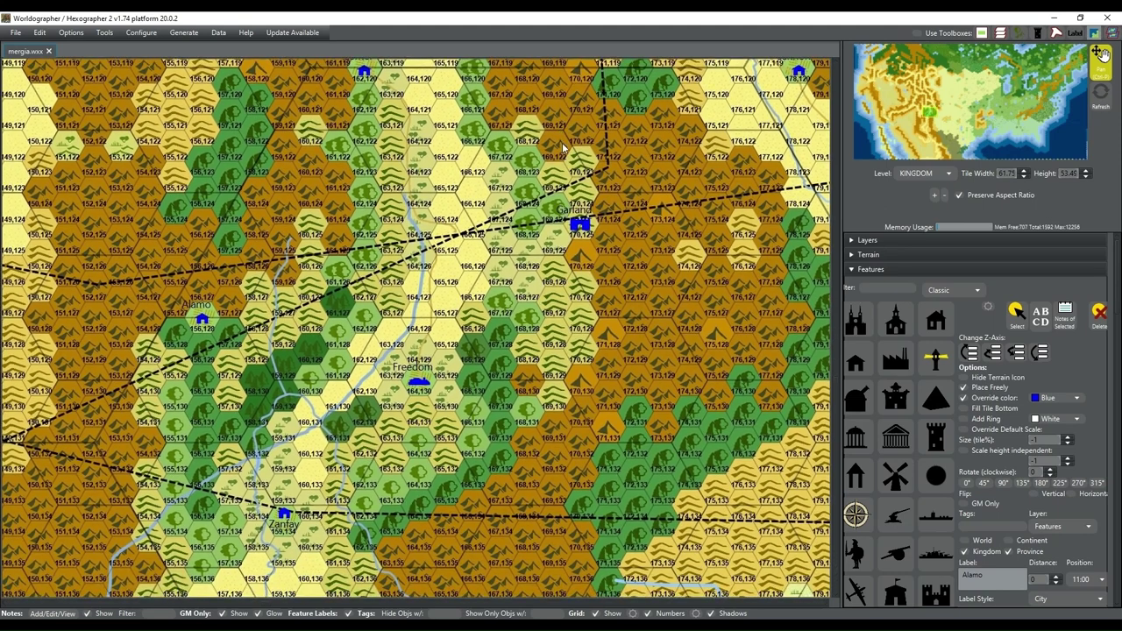
drag(597, 452, 601, 277)
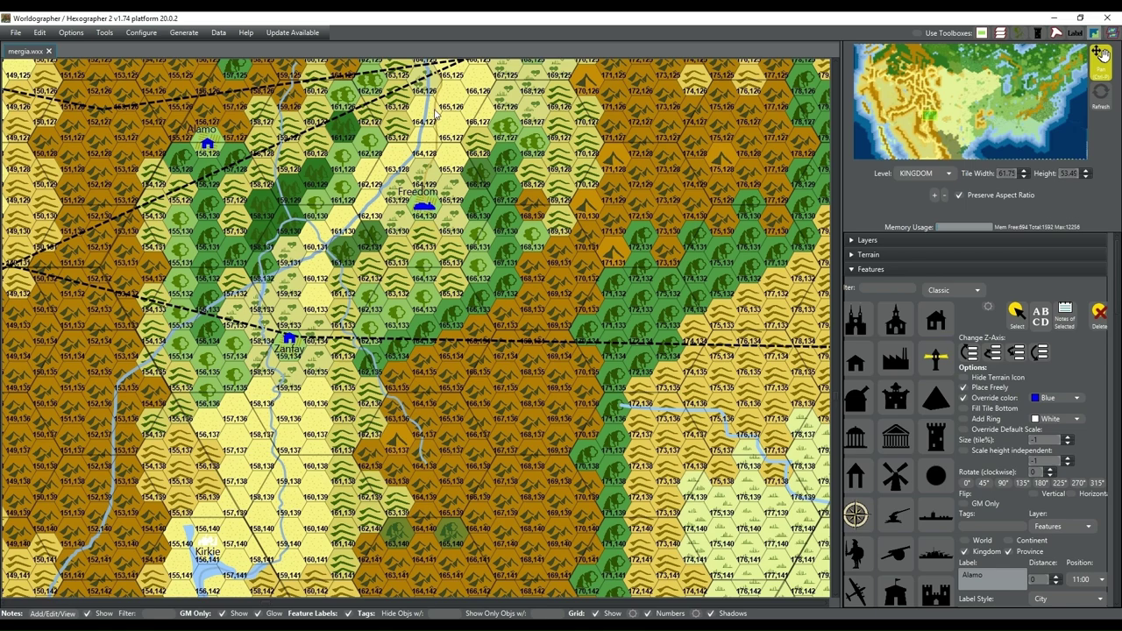
drag(614, 98, 517, 254)
drag(465, 157, 196, 288)
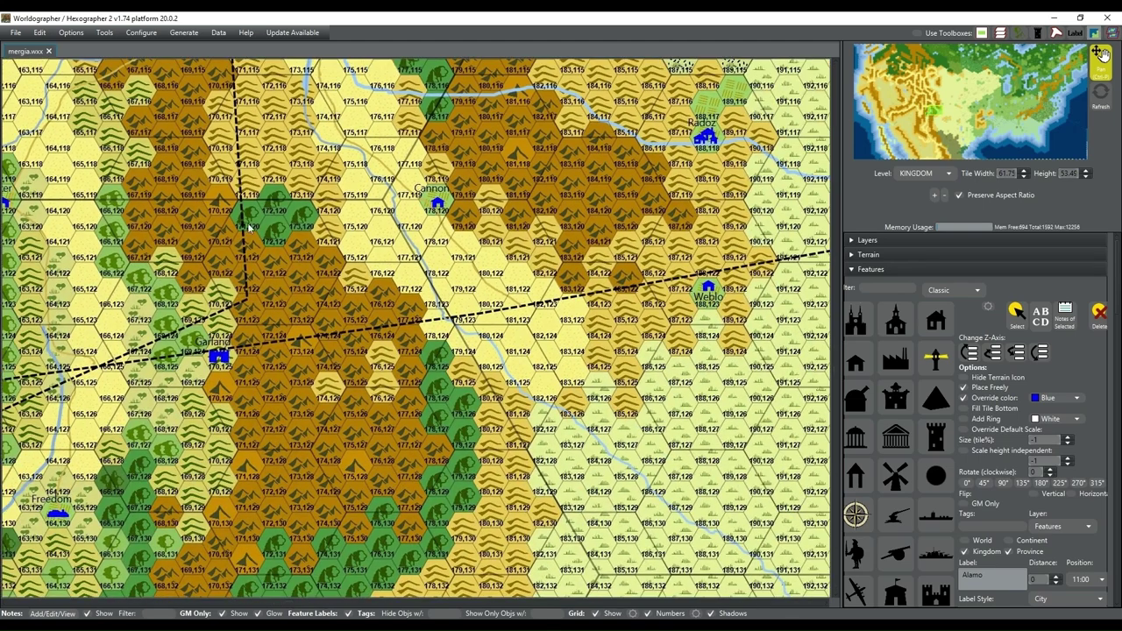
drag(278, 161, 265, 375)
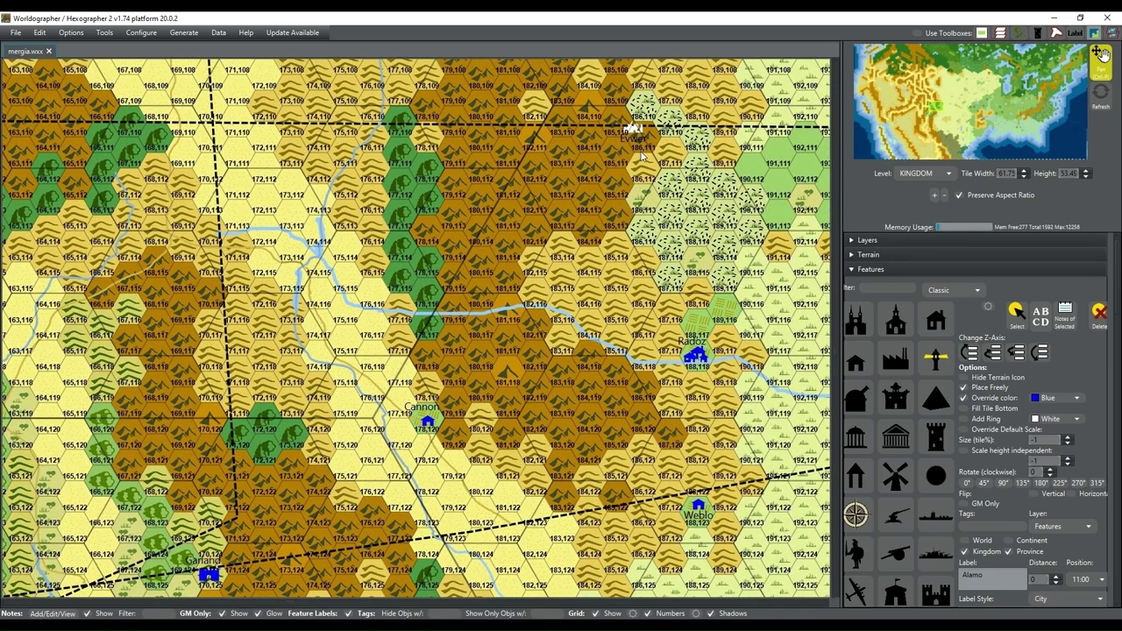
Correct the label of the white Evwer city to Enver.
scroll(643, 156, up, 3)
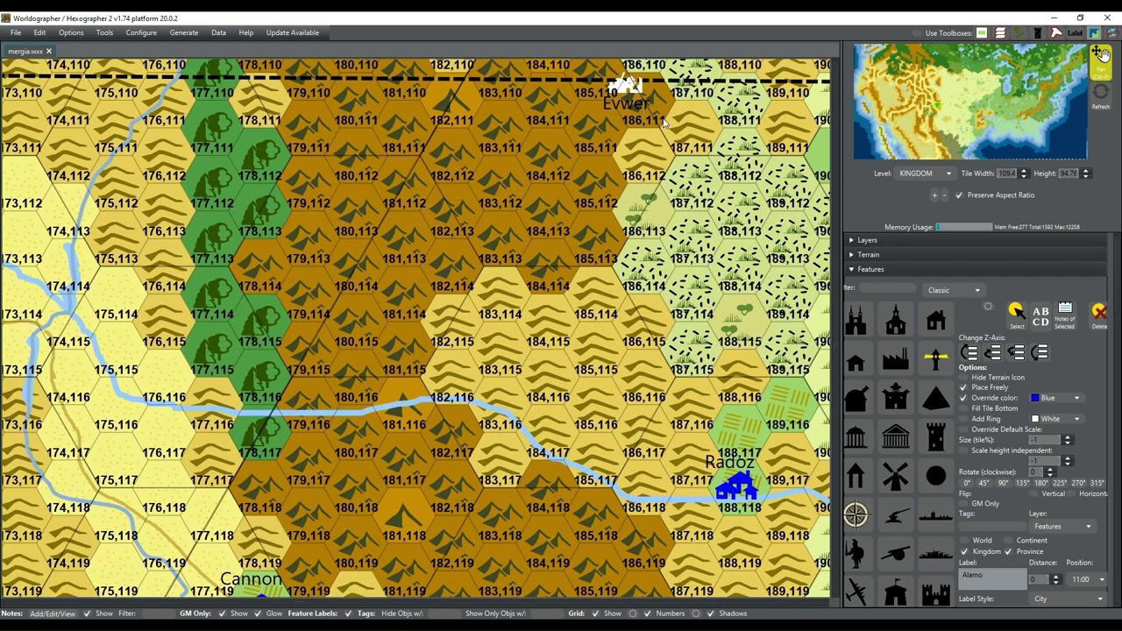
click(1016, 313)
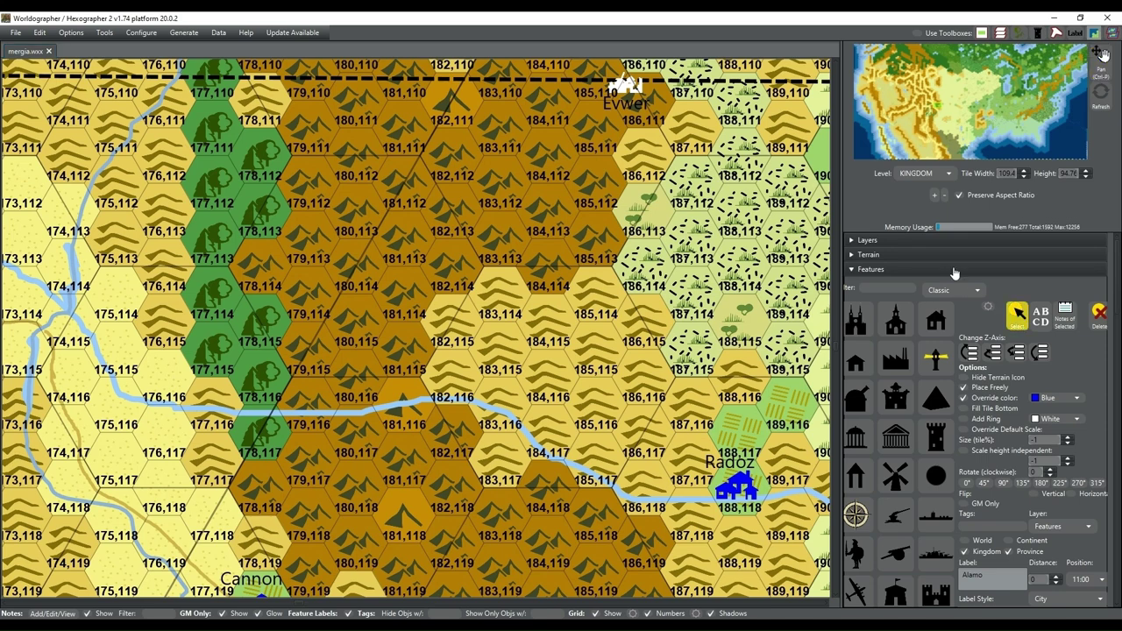
click(626, 86)
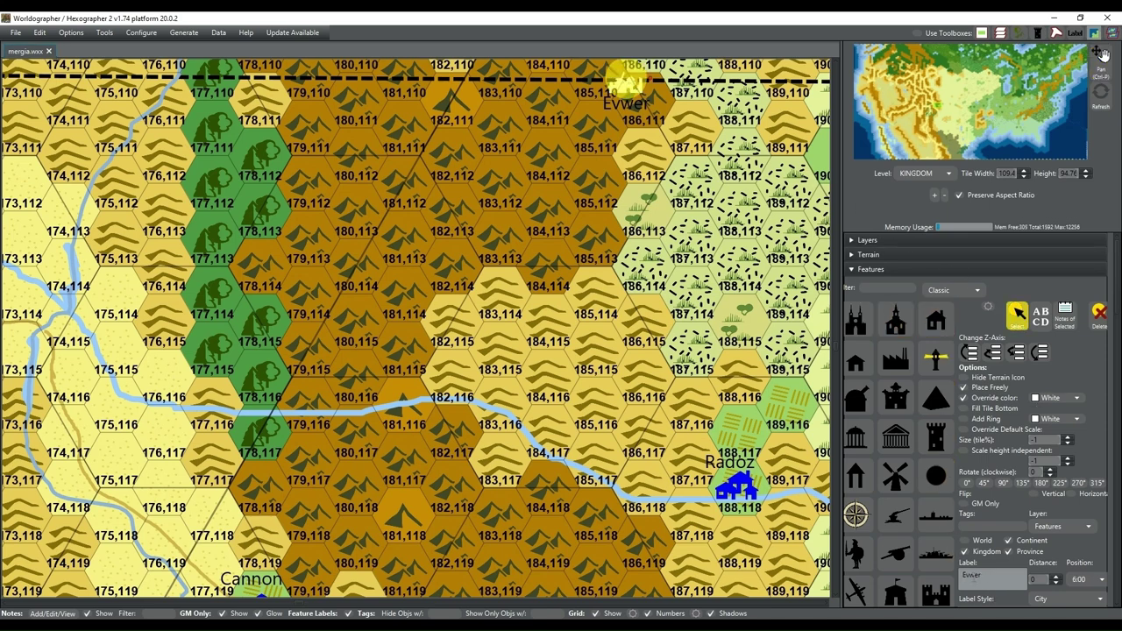
click(993, 577)
text(n)
key(BackSpace)
text(n)
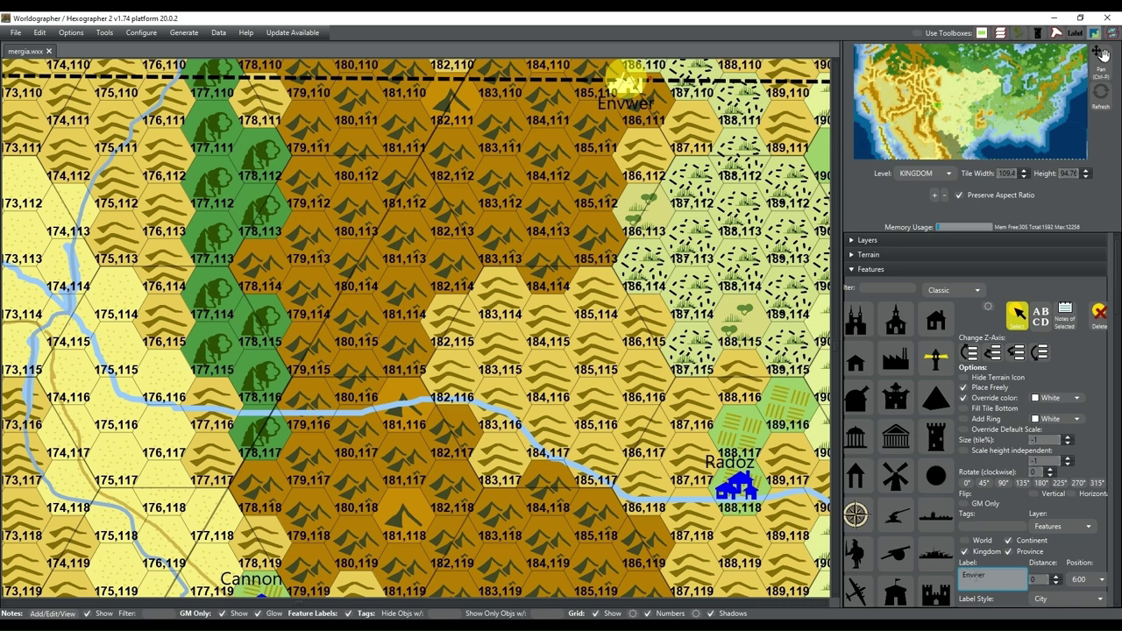
key(BackSpace)
click(1017, 314)
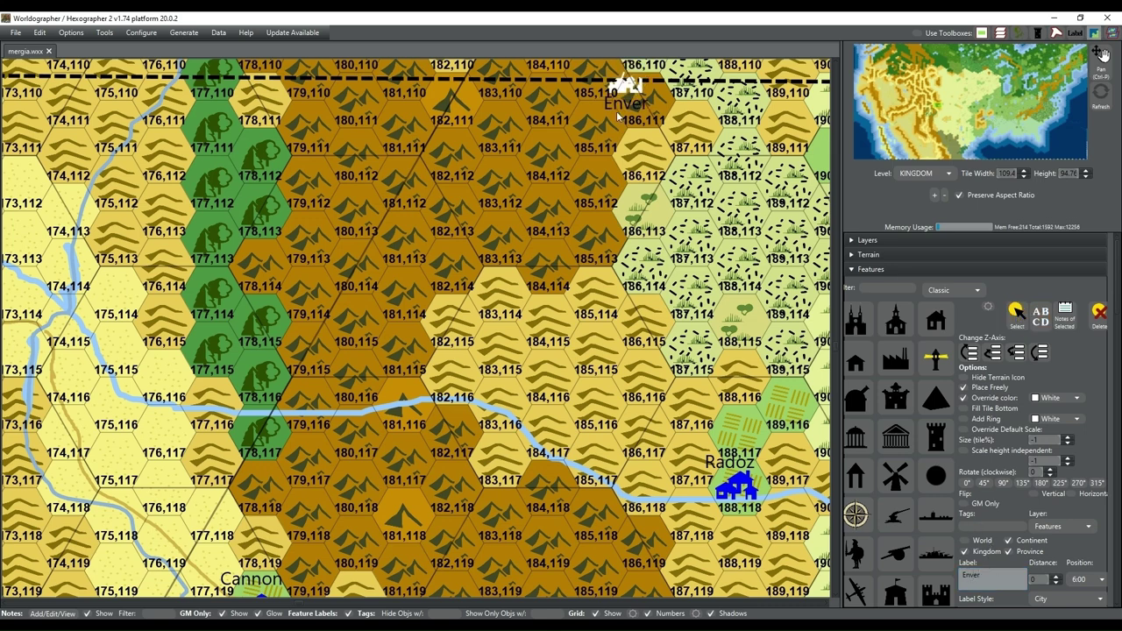
Move the Enver city into hex 186,111 just below the dashed border and set its label position to 11:00.
scroll(684, 127, up, 1)
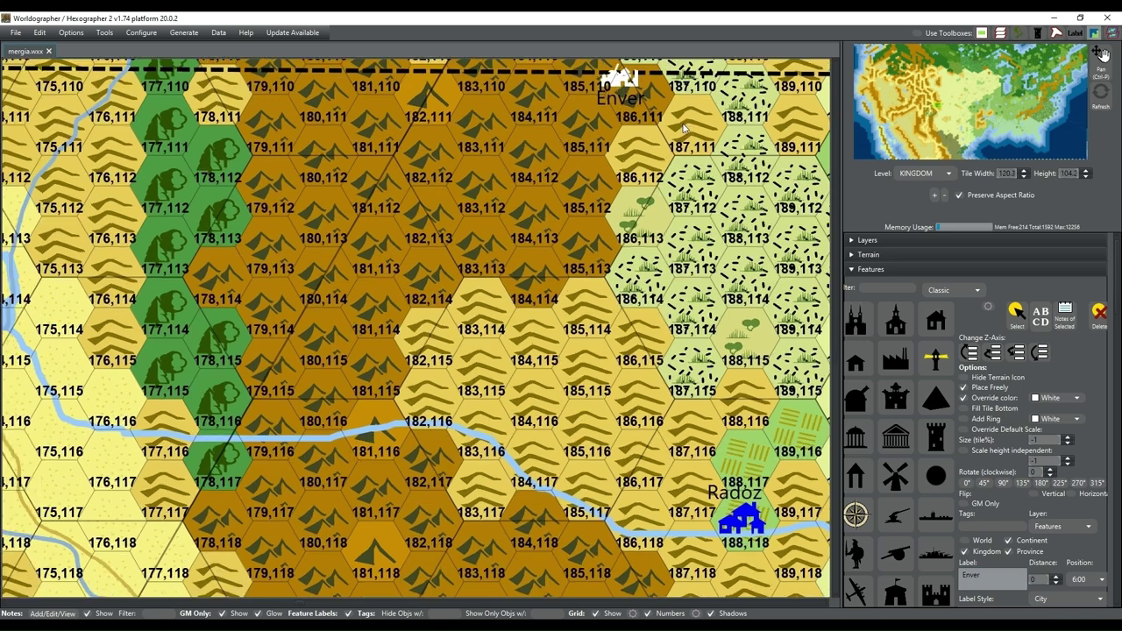
key(ctrl+p)
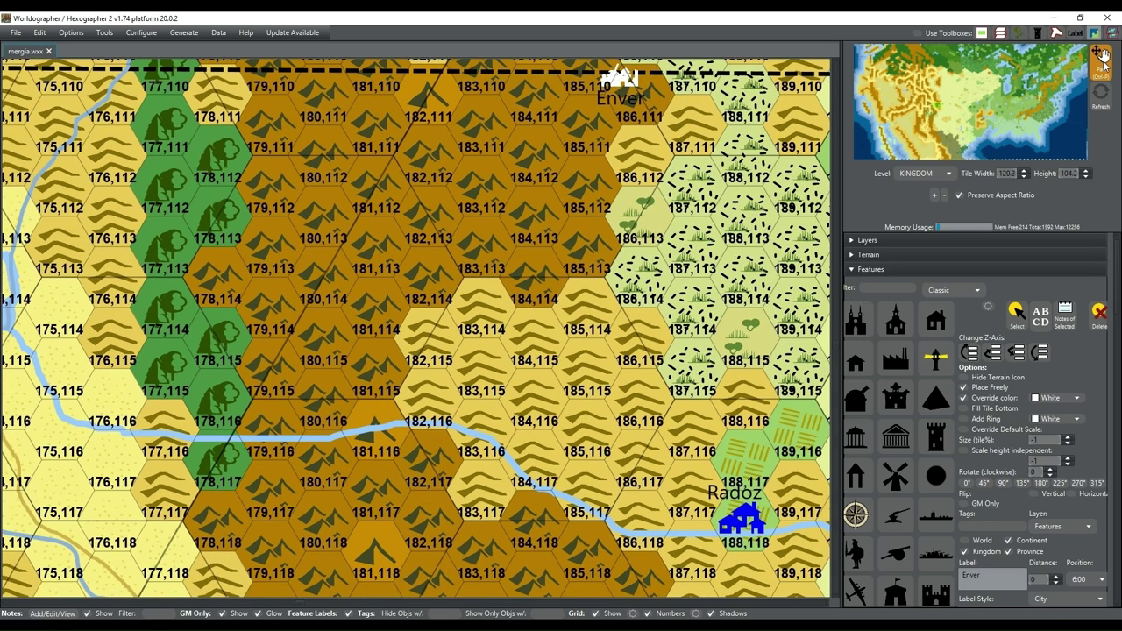
drag(716, 105, 699, 207)
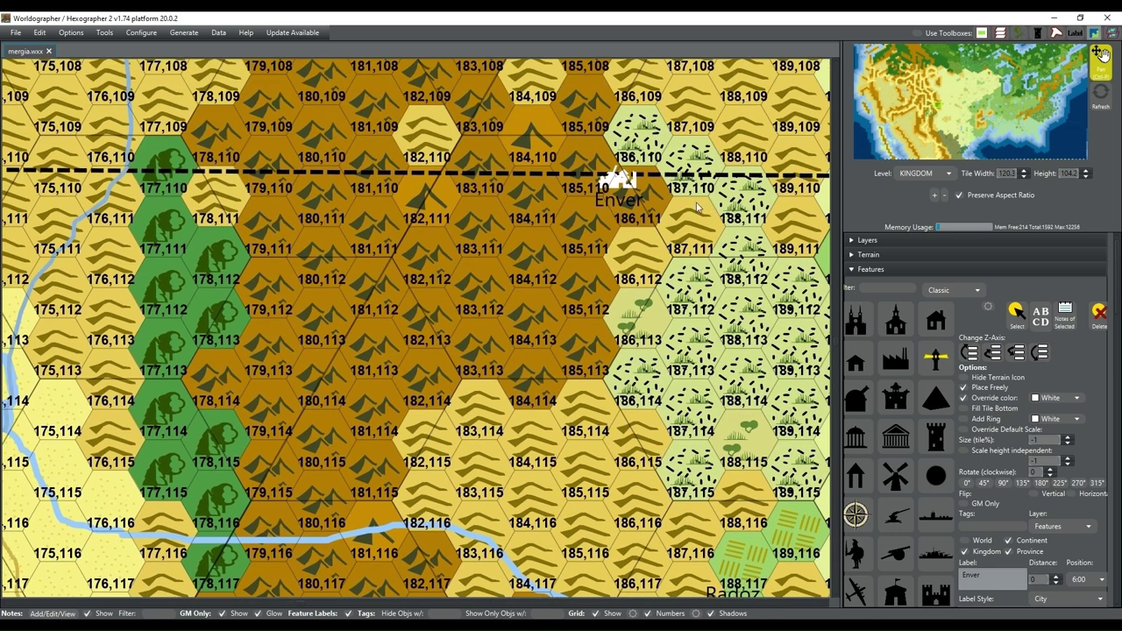
click(1012, 318)
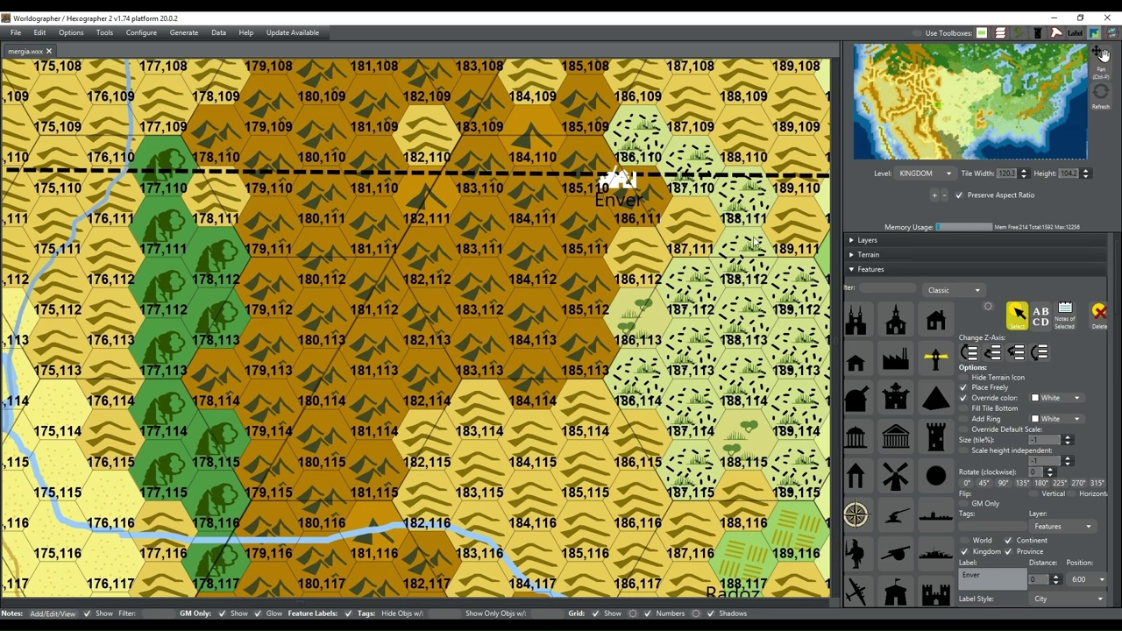
mouse_move(619, 179)
mouse_down()
mouse_move(637, 195)
mouse_move(635, 183)
mouse_up()
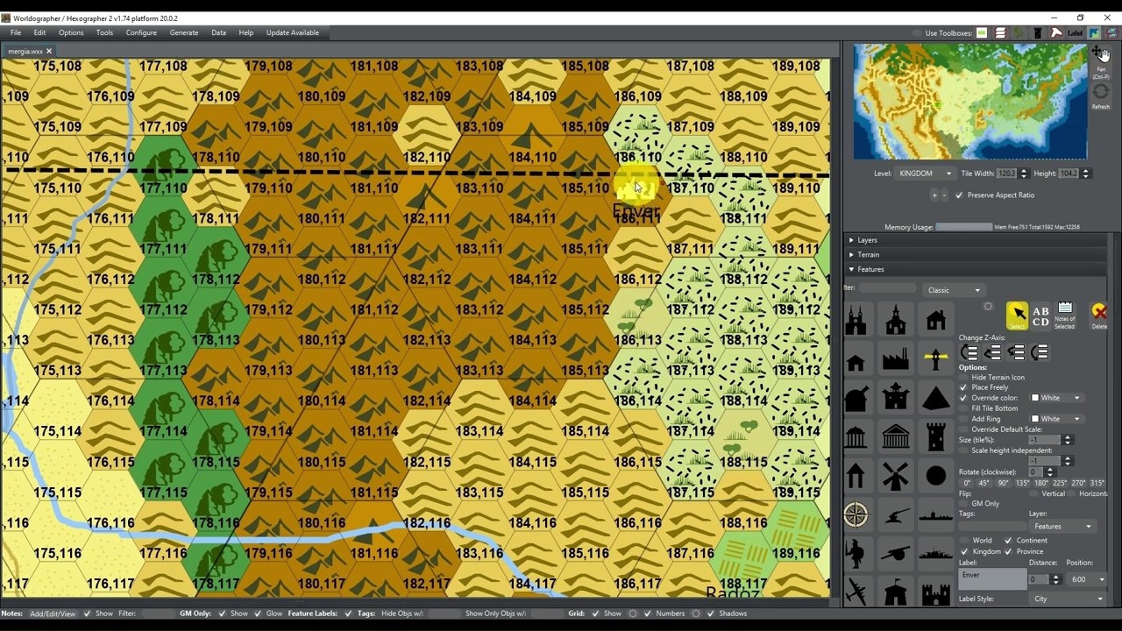
click(1085, 559)
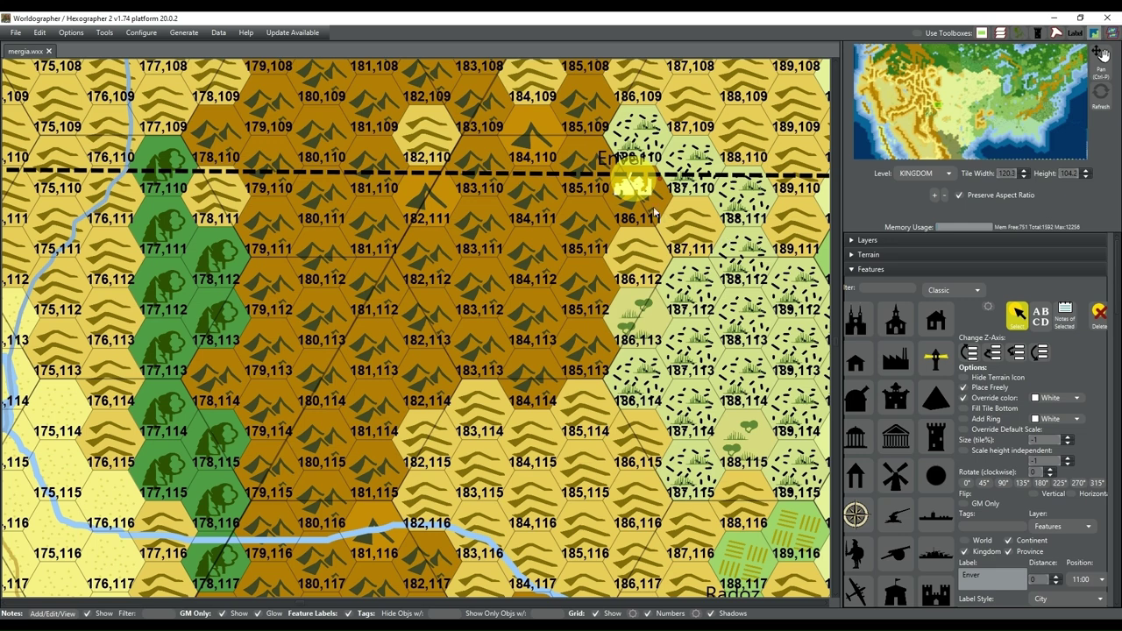
drag(634, 184, 636, 193)
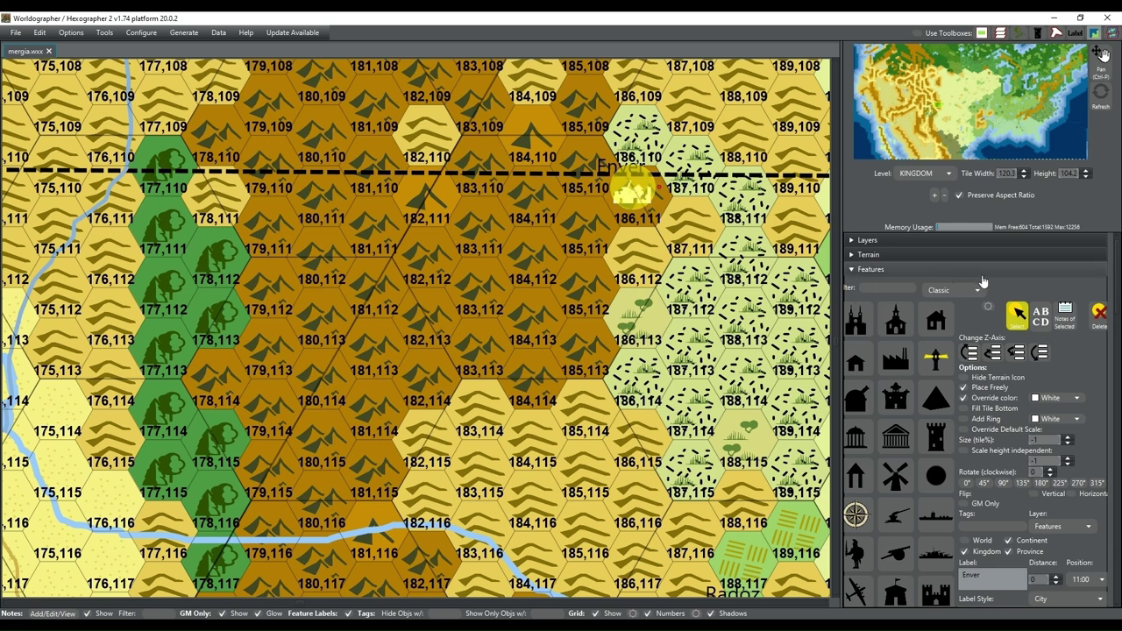
Select the blue Center town west of Cannon to load its feature settings.
scroll(489, 282, down, 1)
scroll(487, 276, down, 2)
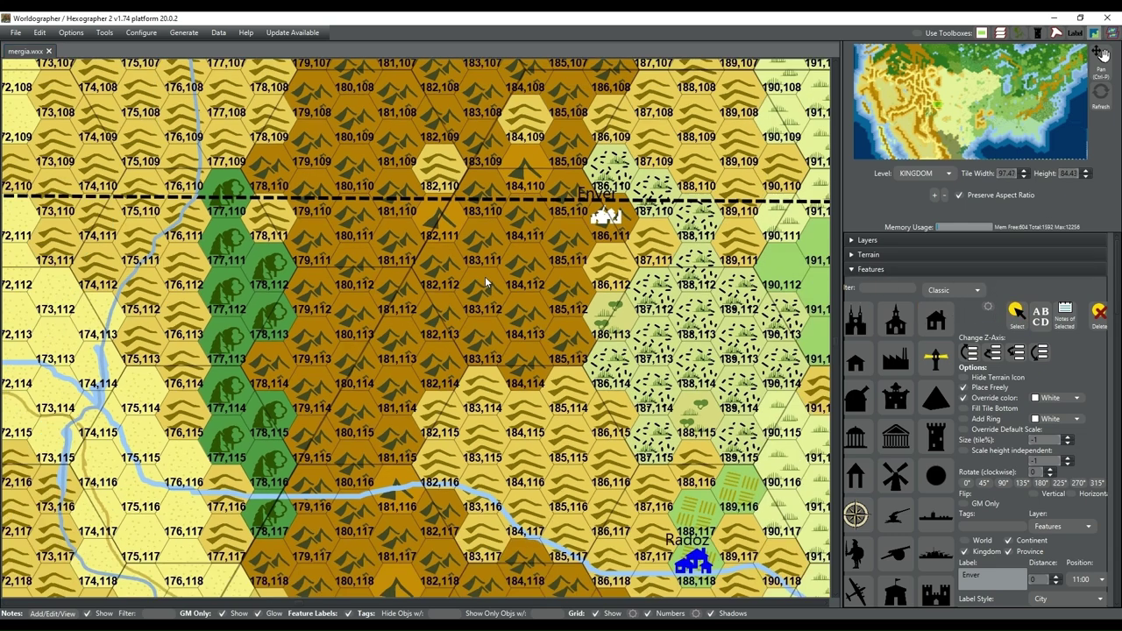
click(1101, 53)
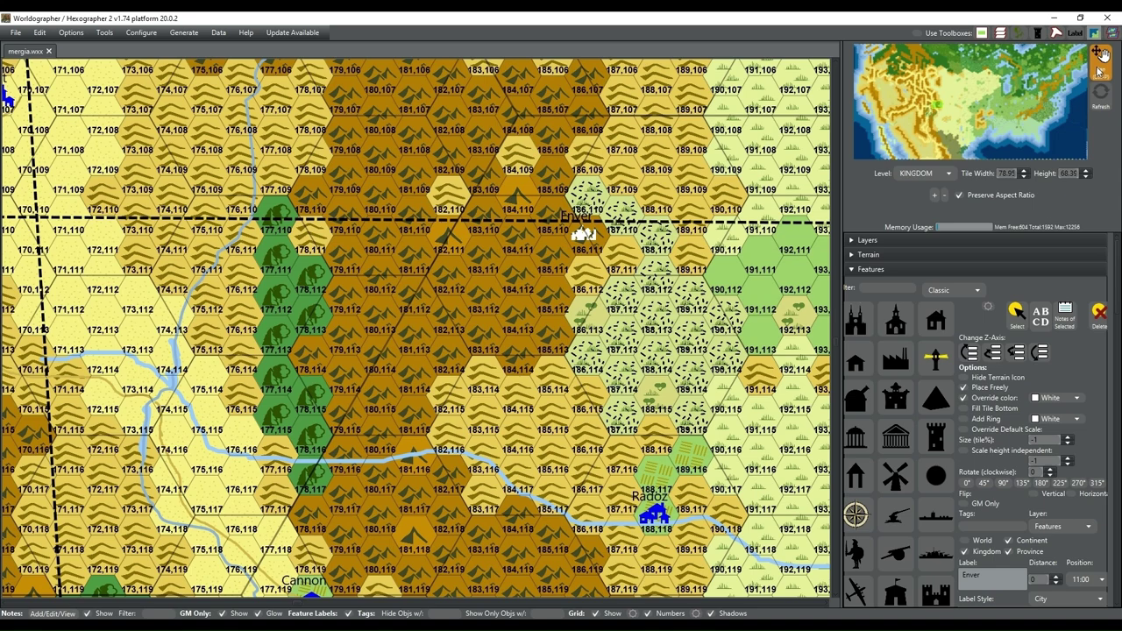
drag(211, 275, 498, 214)
drag(182, 279, 427, 263)
scroll(396, 267, down, 2)
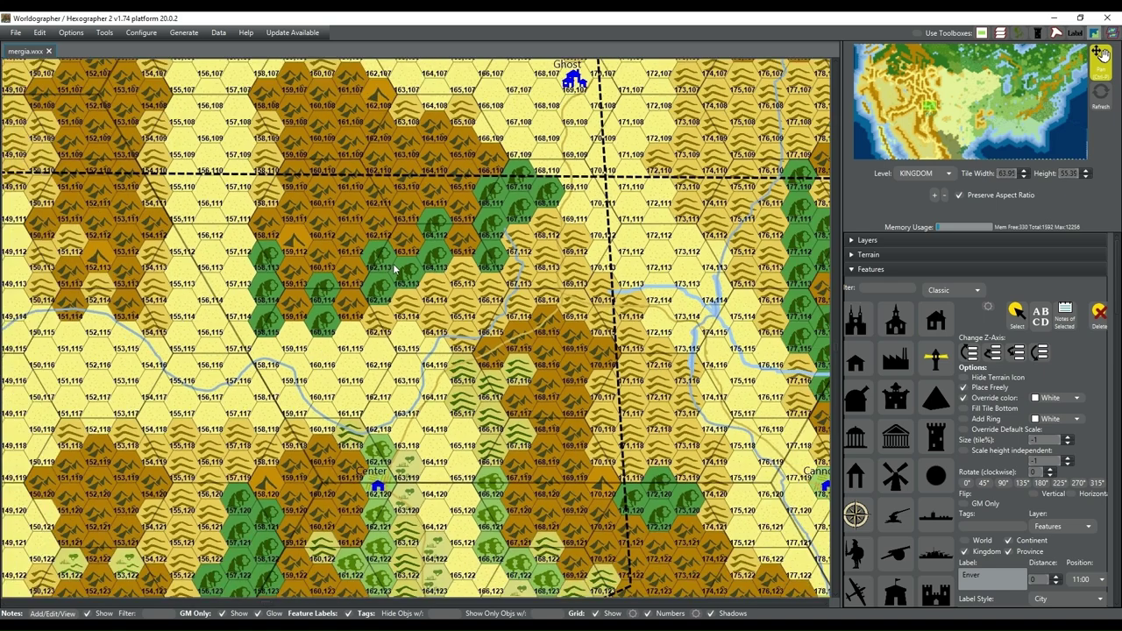
scroll(396, 270, down, 1)
drag(336, 262, 373, 300)
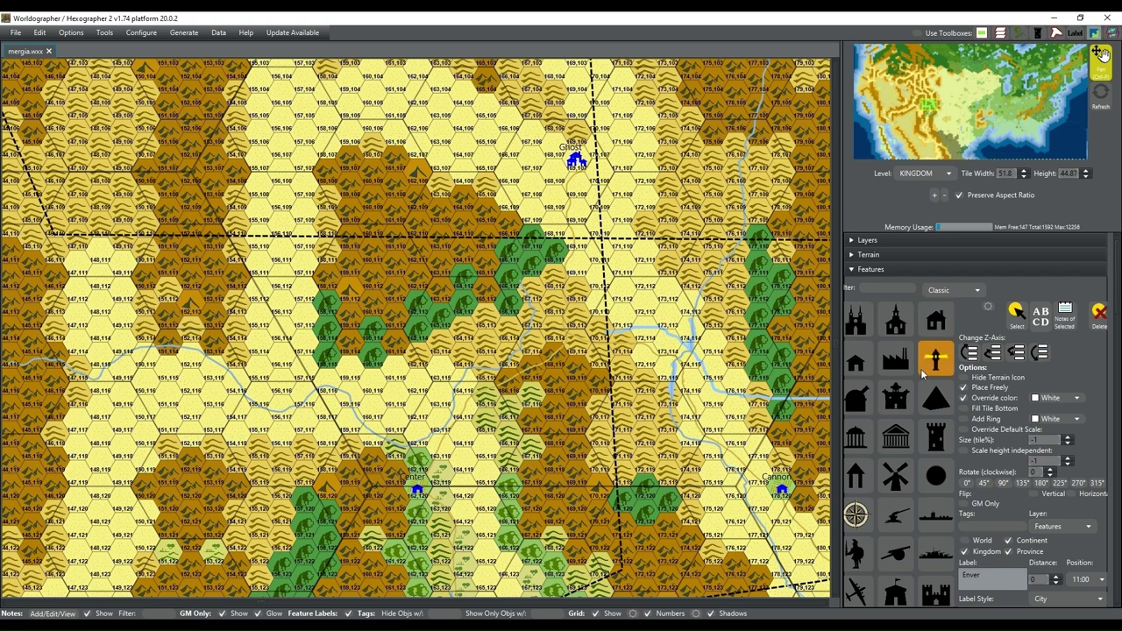
scroll(923, 376, down, 5)
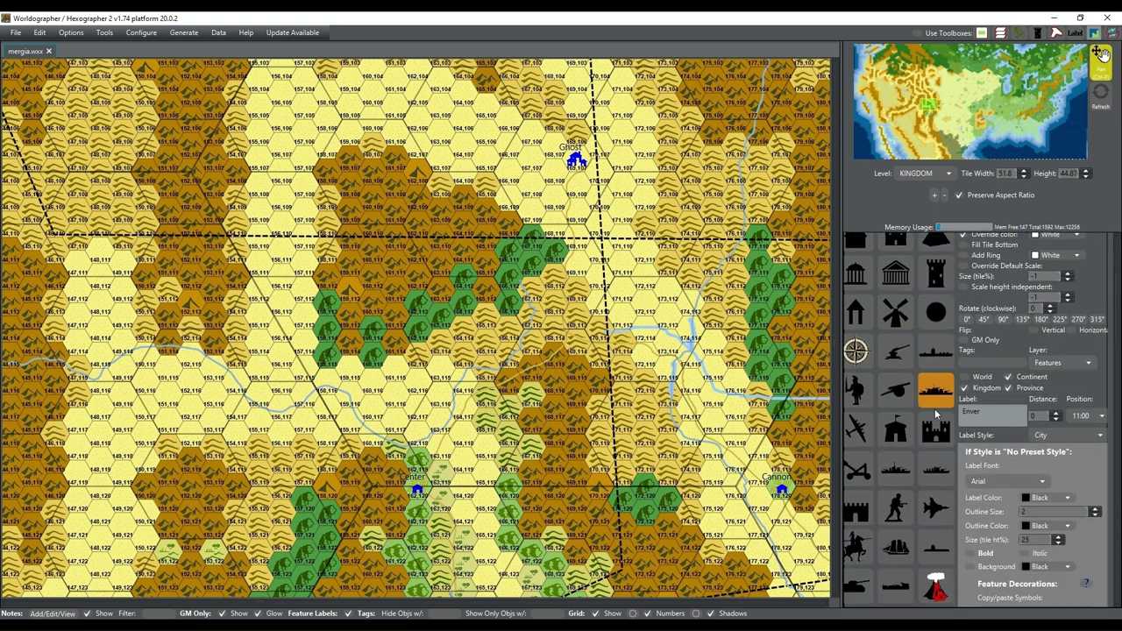
click(944, 438)
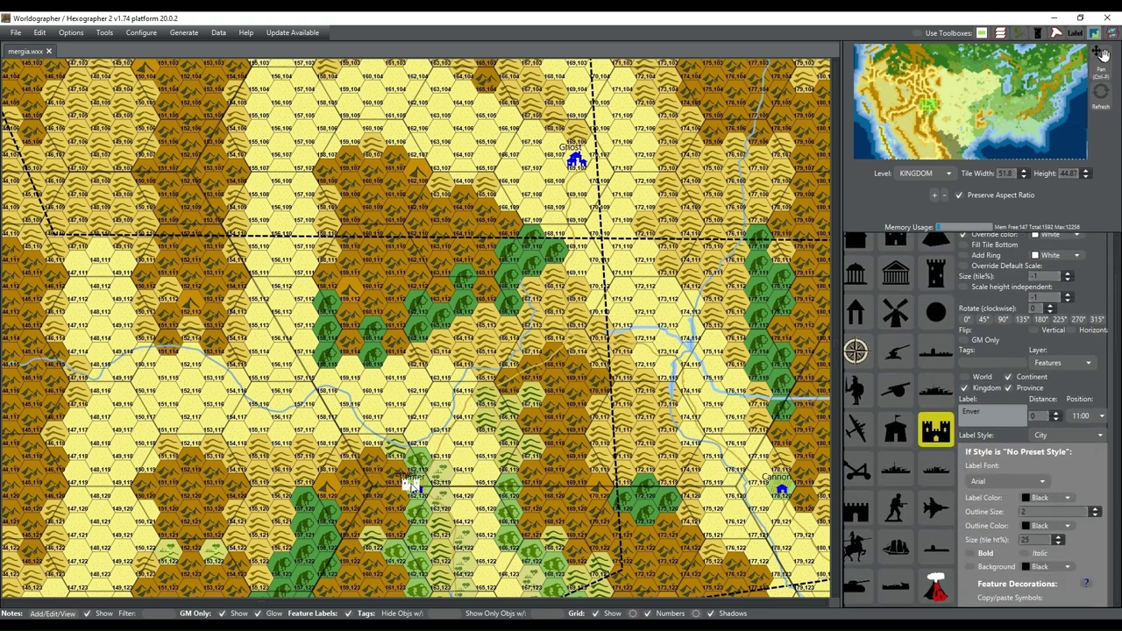
scroll(1000, 351, up, 5)
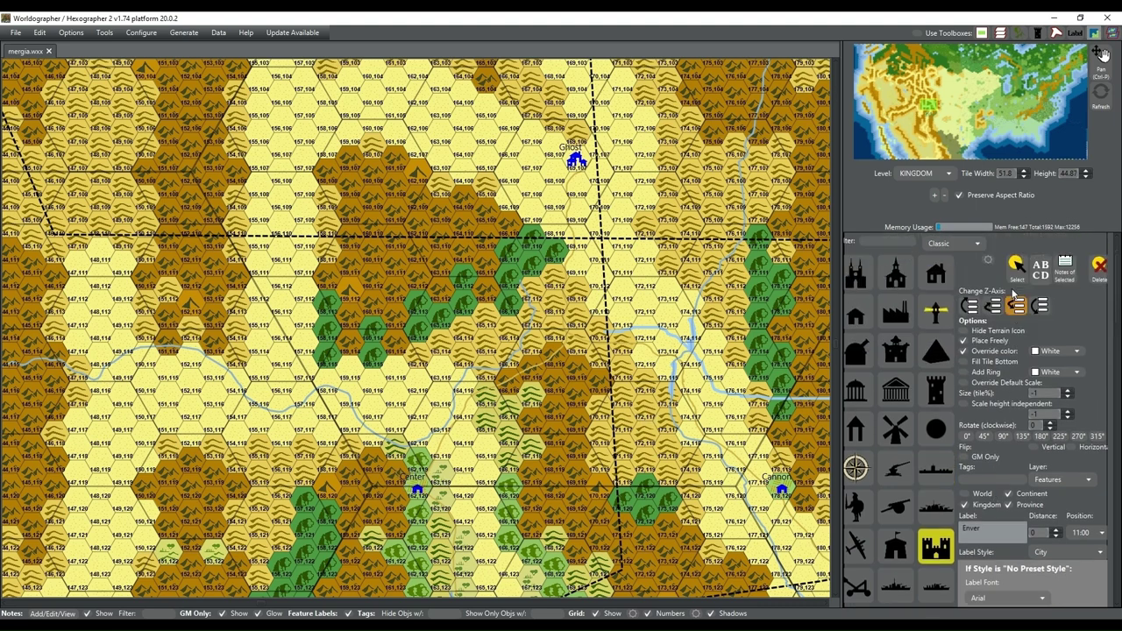
click(1020, 320)
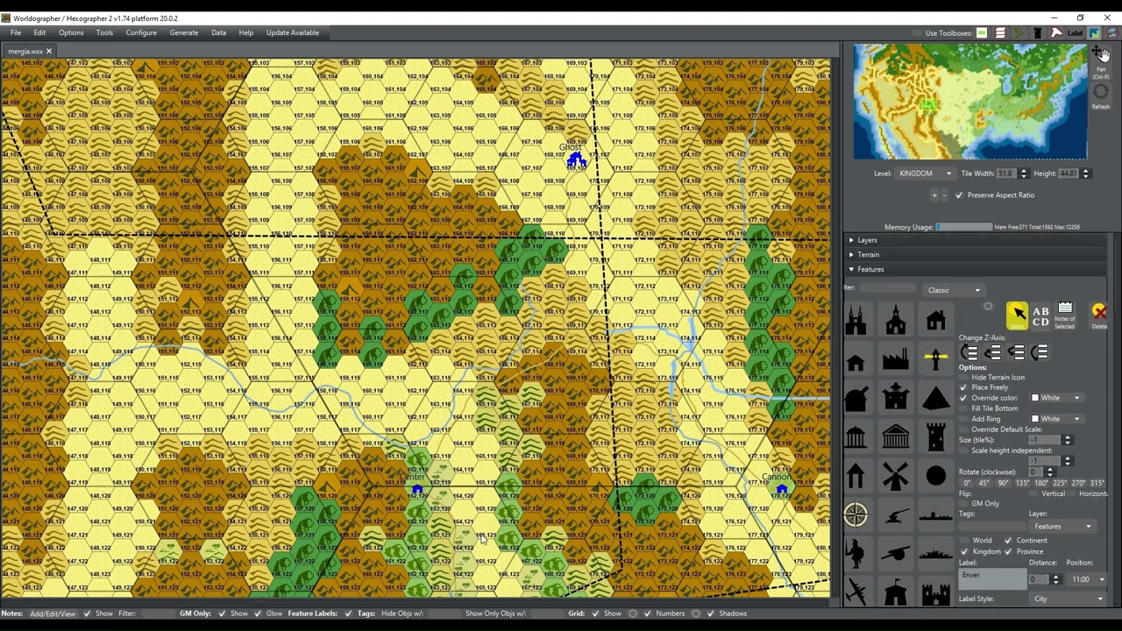
click(419, 488)
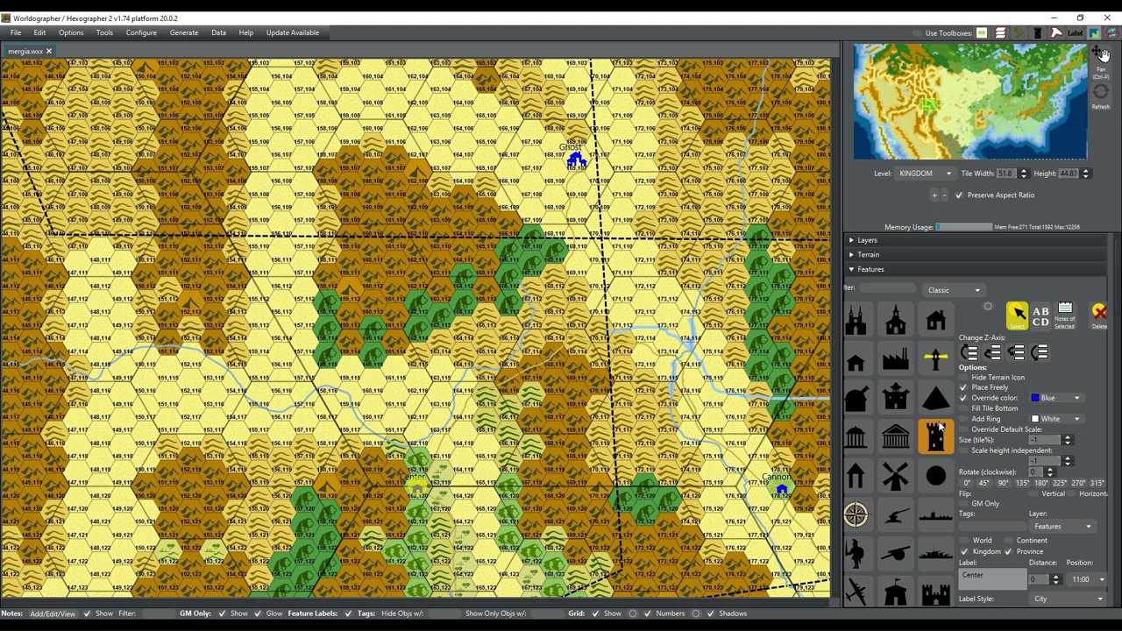
Place a blue fort feature labelled Junk Town in the hills just west of the dashed border's corner, northwest of Center.
scroll(931, 527, down, 3)
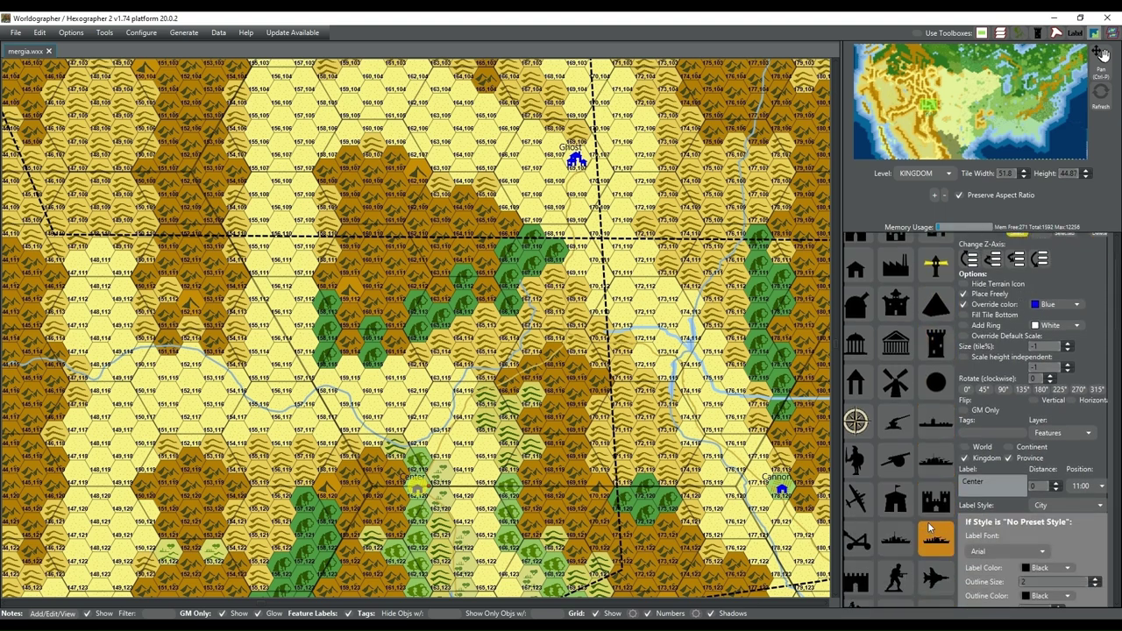
click(860, 516)
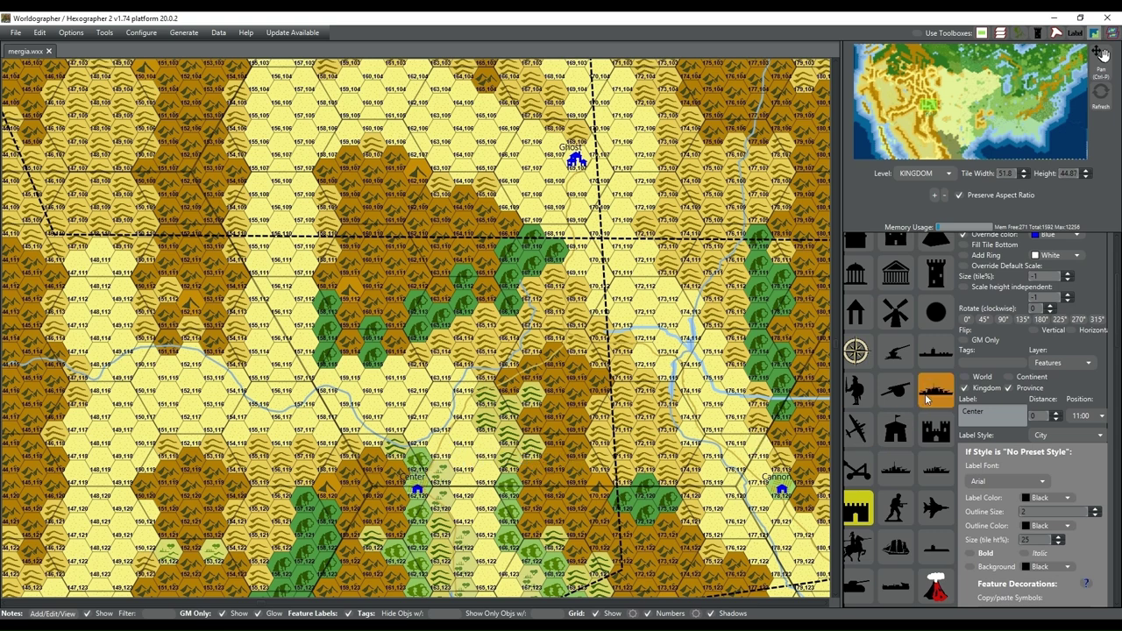
double_click(973, 411)
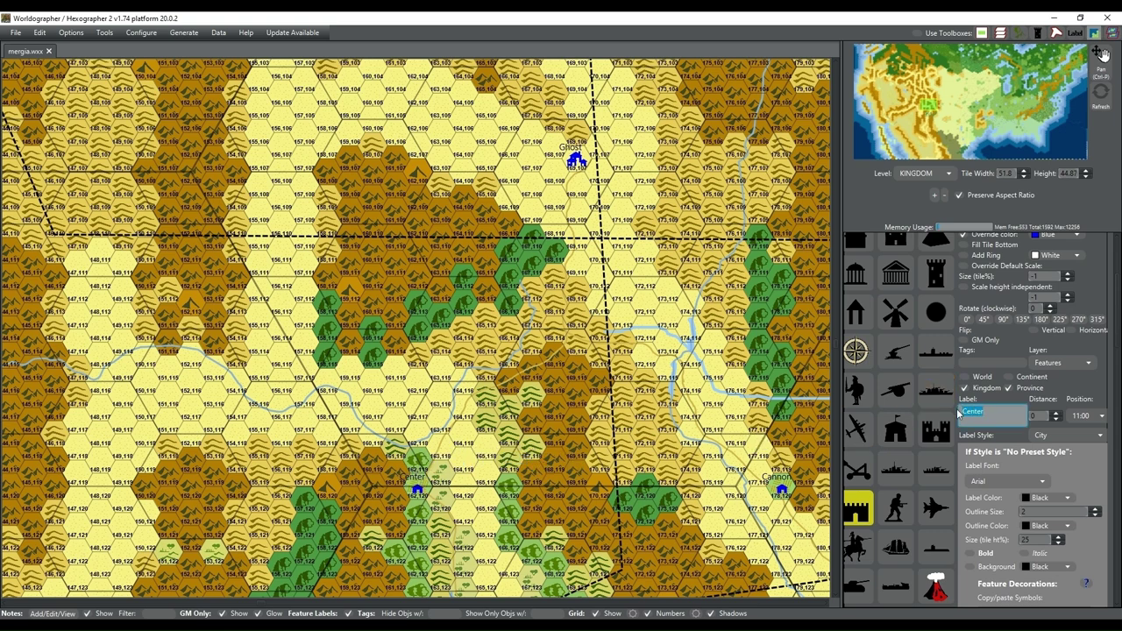
key(BackSpace)
text(Junk Town)
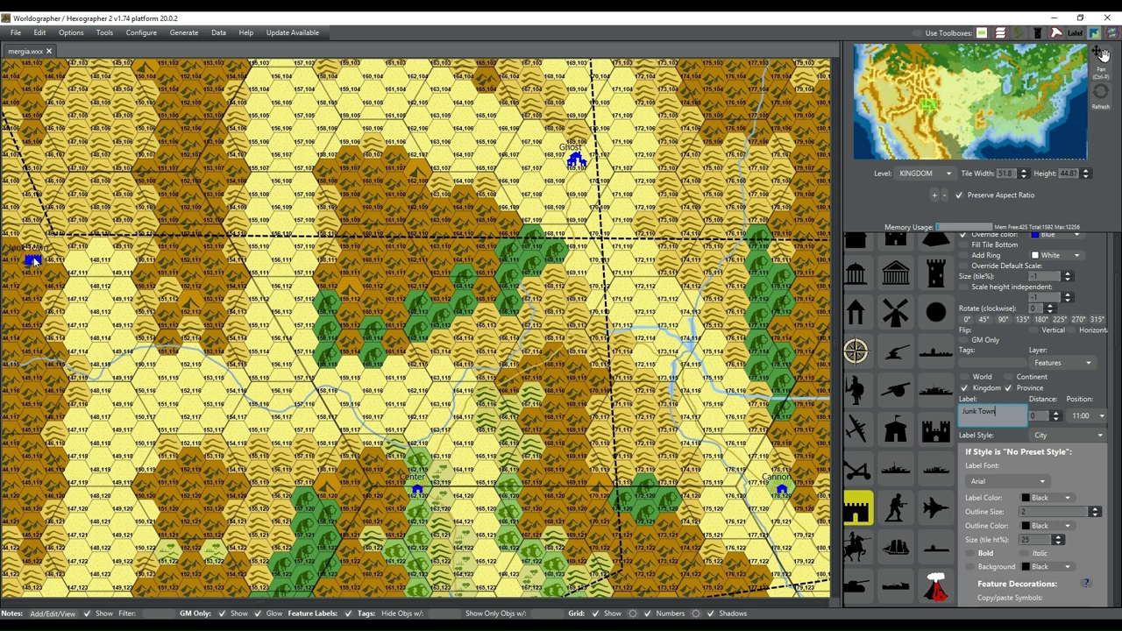
click(8, 228)
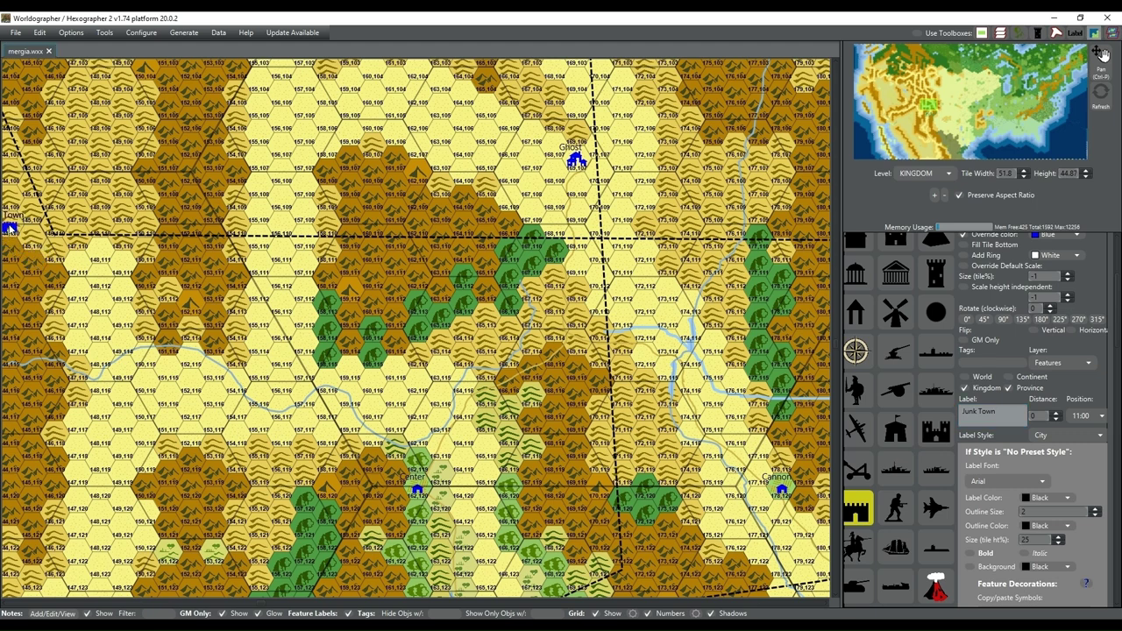
Move the Junk Town fort slightly southwest, centring it in the neighbouring hill hex west of the dashed border's corner.
scroll(1035, 351, up, 3)
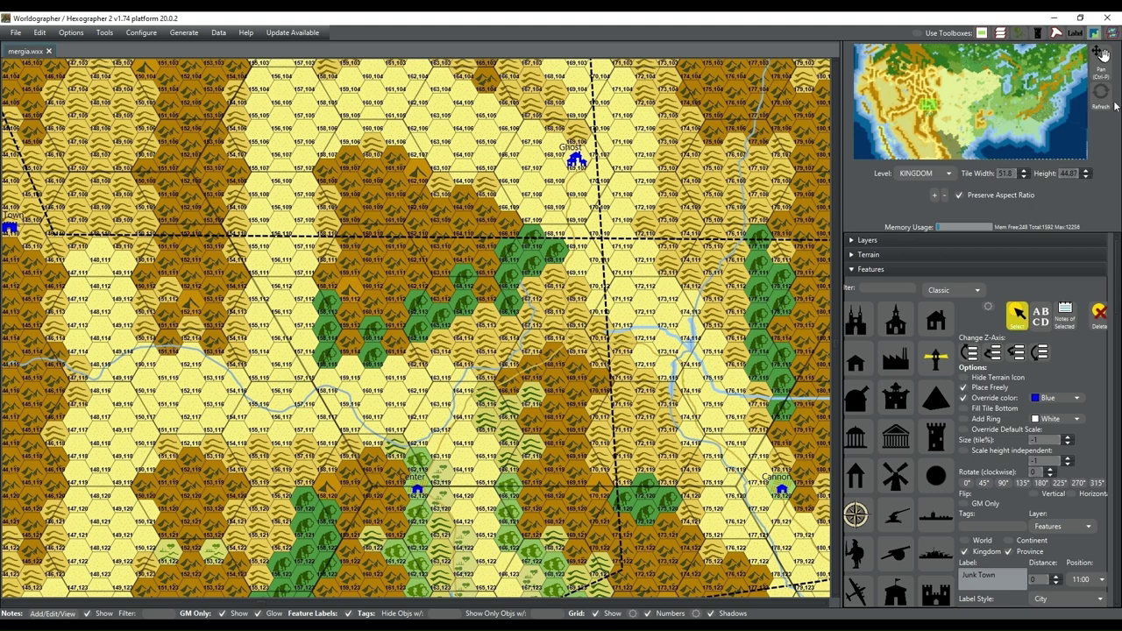
click(1101, 57)
drag(198, 397, 298, 414)
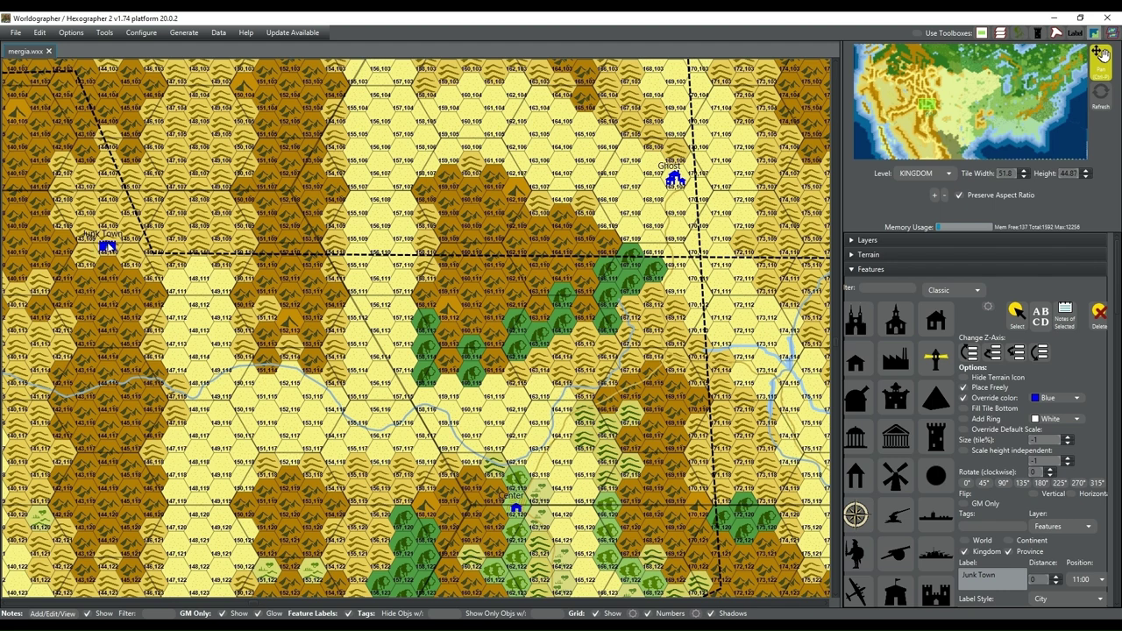
click(1017, 318)
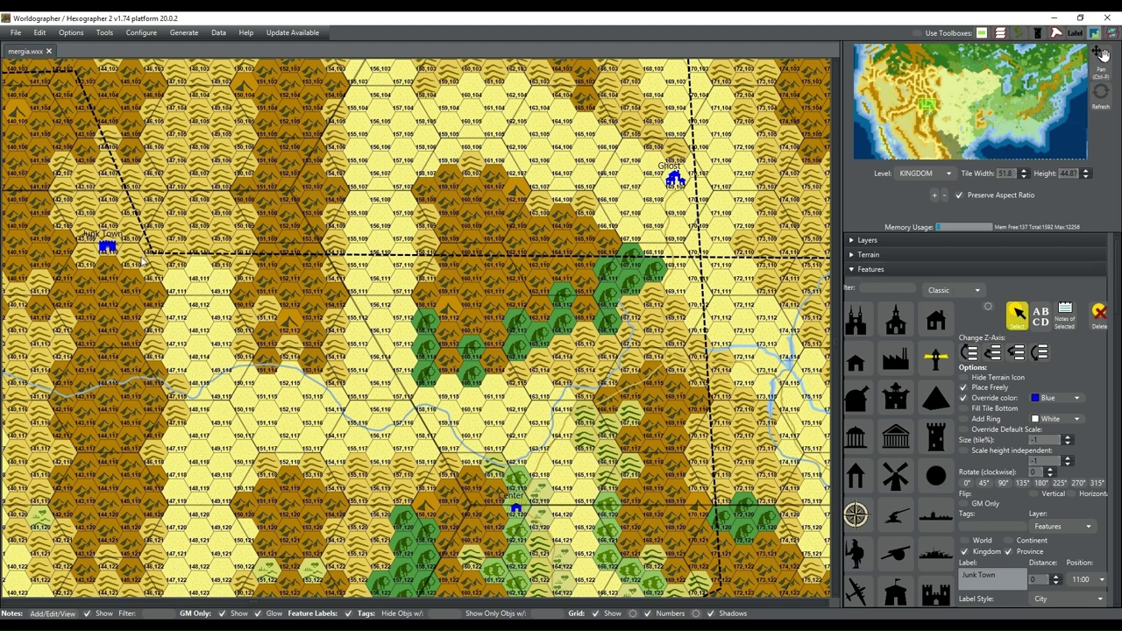
click(106, 248)
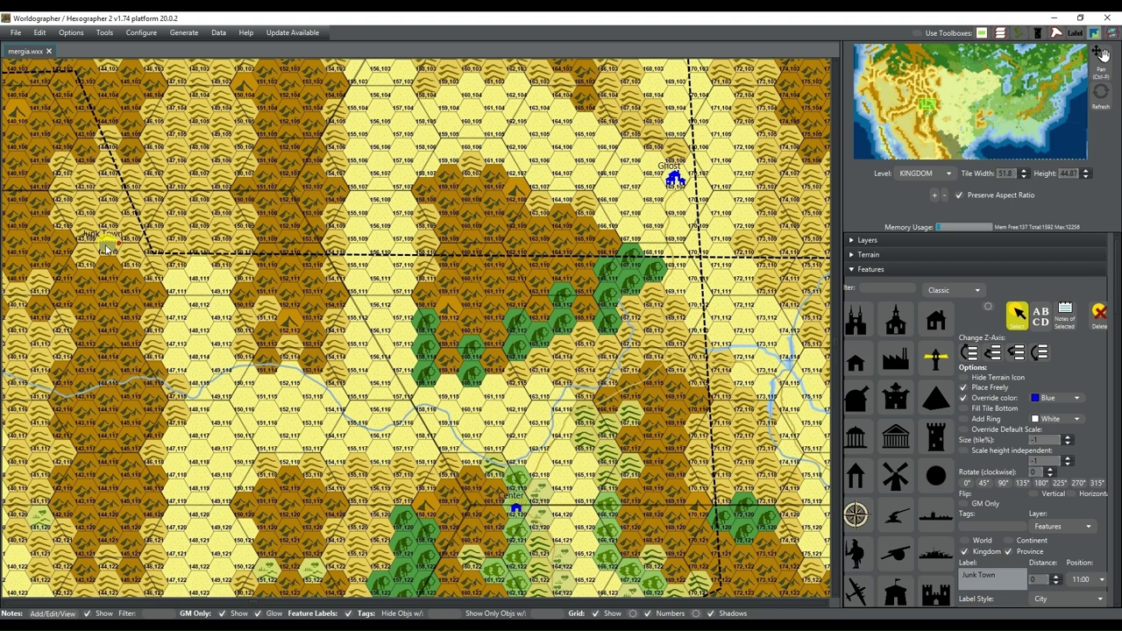
drag(106, 249, 87, 253)
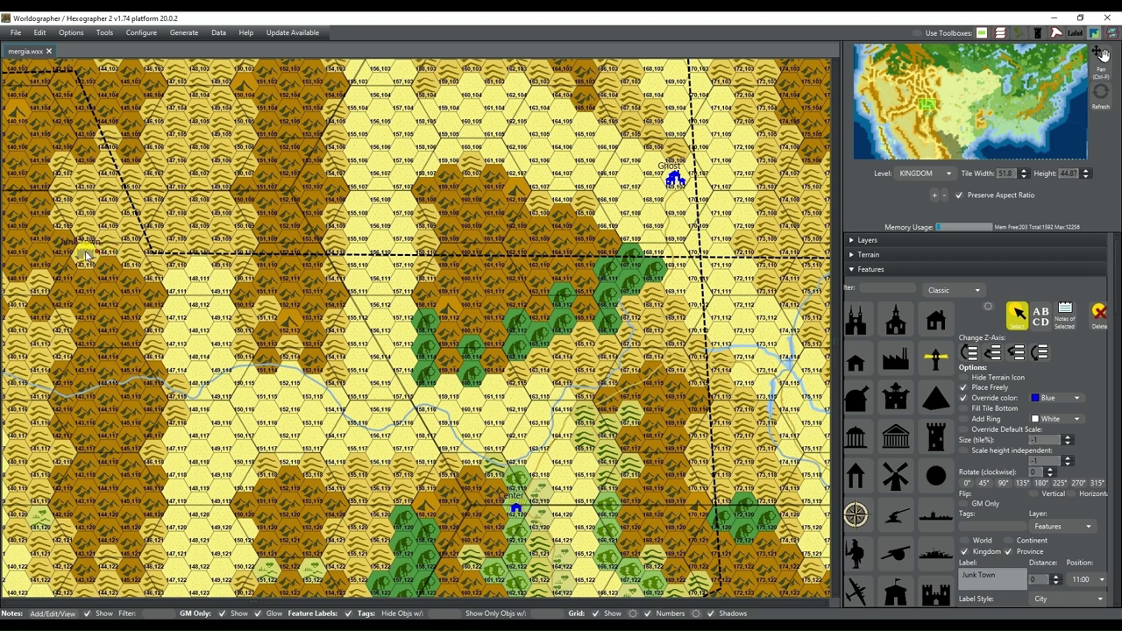
drag(87, 253, 88, 258)
drag(86, 258, 86, 256)
drag(86, 257, 86, 257)
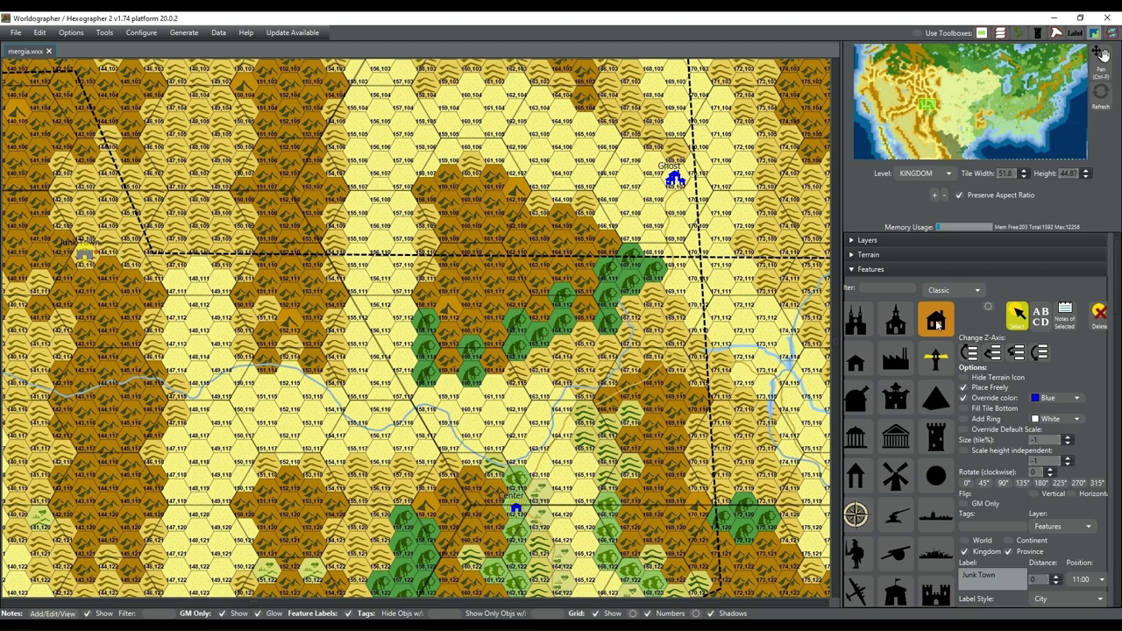
Place a blue town feature labelled Delt on the river southeast of Junk Town.
click(936, 323)
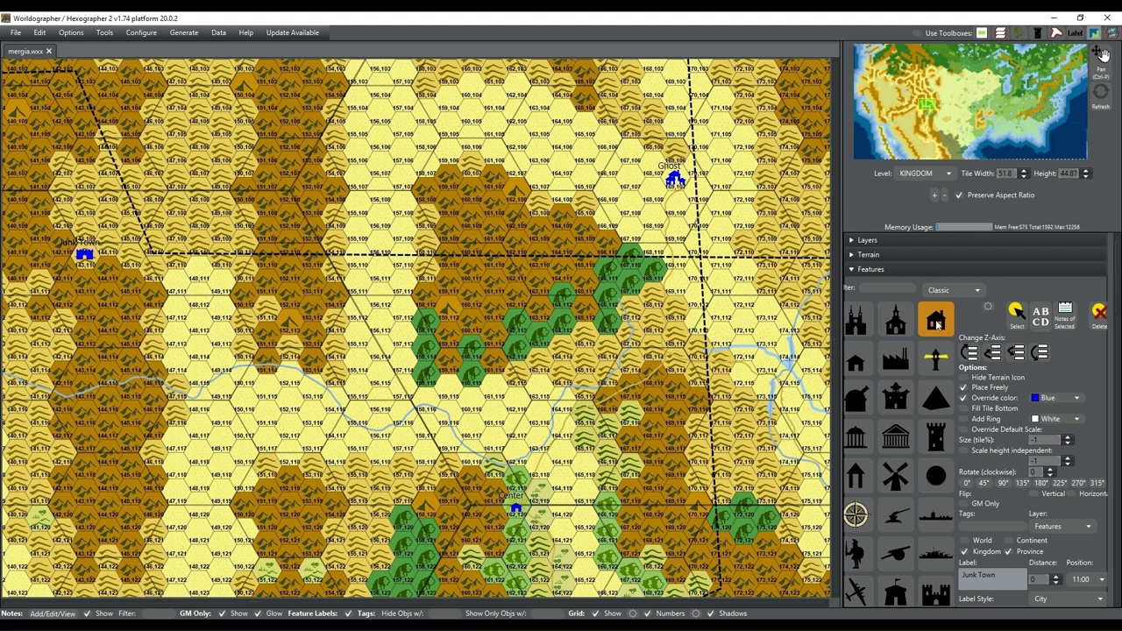
click(937, 323)
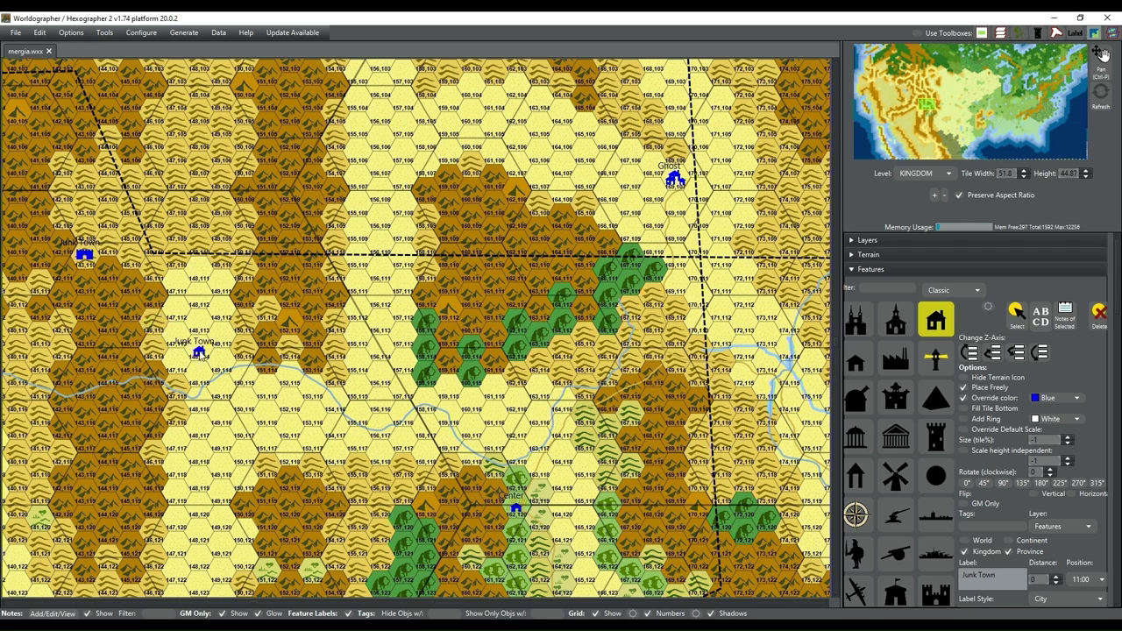
click(1007, 577)
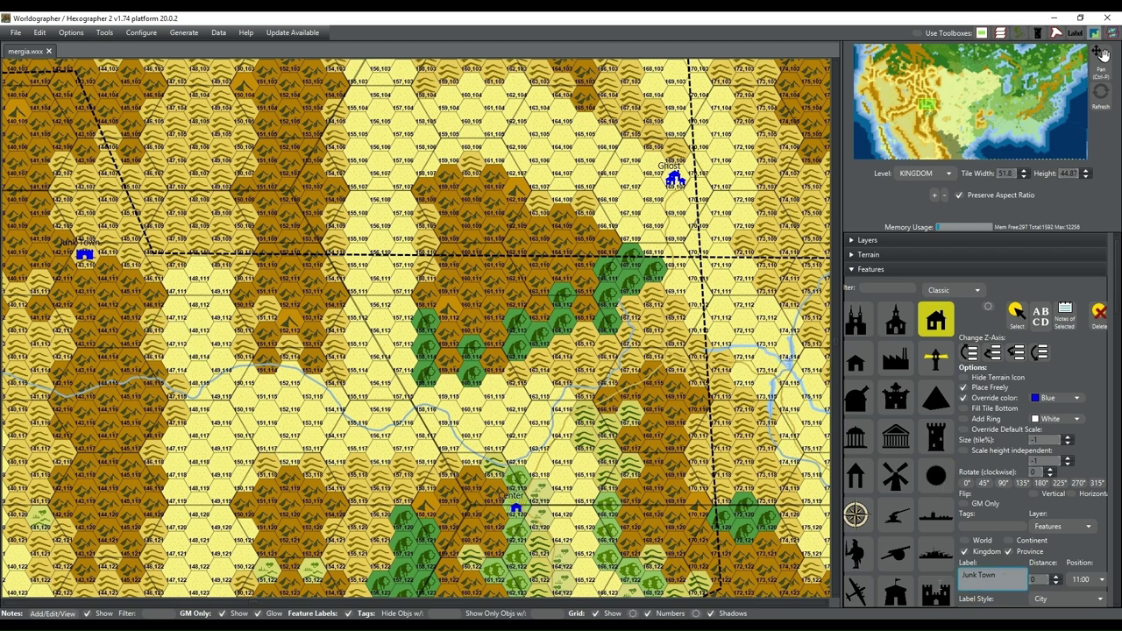
key(BackSpace)
key(BackSpace)
key(BackSpace)
key(BackSpace)
key(BackSpace)
key(BackSpace)
key(BackSpace)
key(BackSpace)
key(BackSpace)
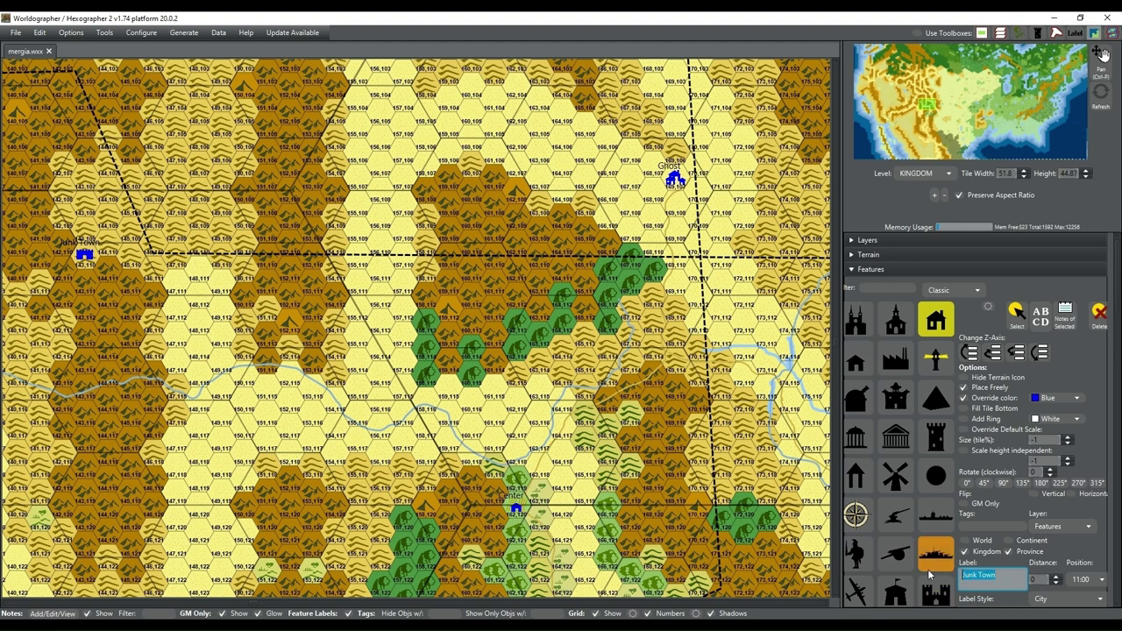
text(Deli)
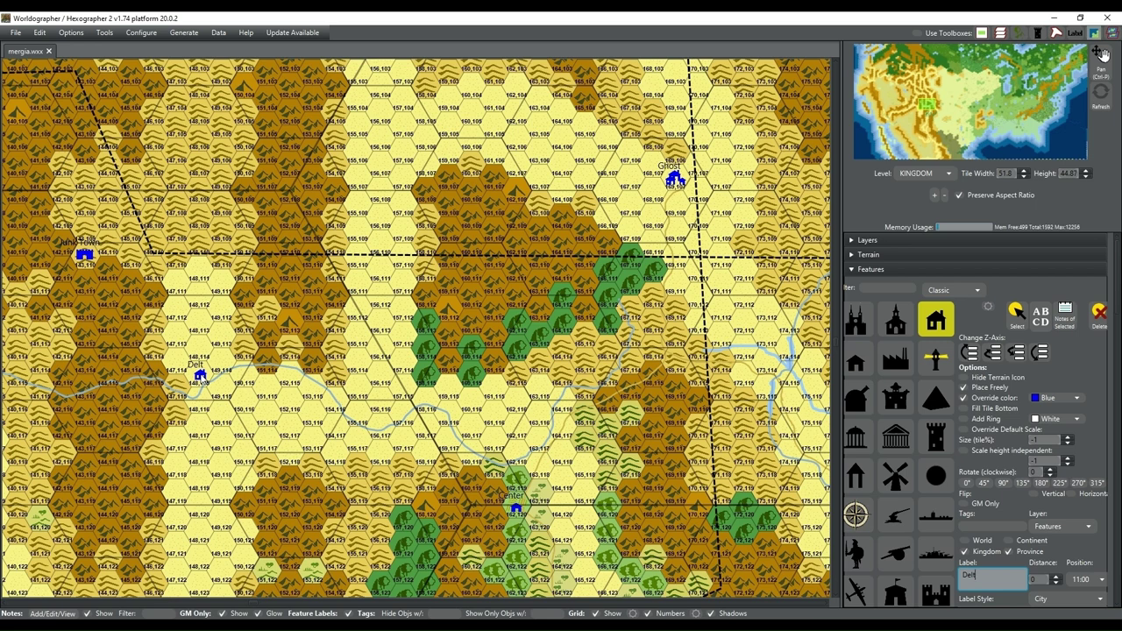
click(201, 377)
Place another blue town labelled Mount Rose on the plains southeast of Delt, south of the river.
double_click(968, 575)
text(Mount Rose)
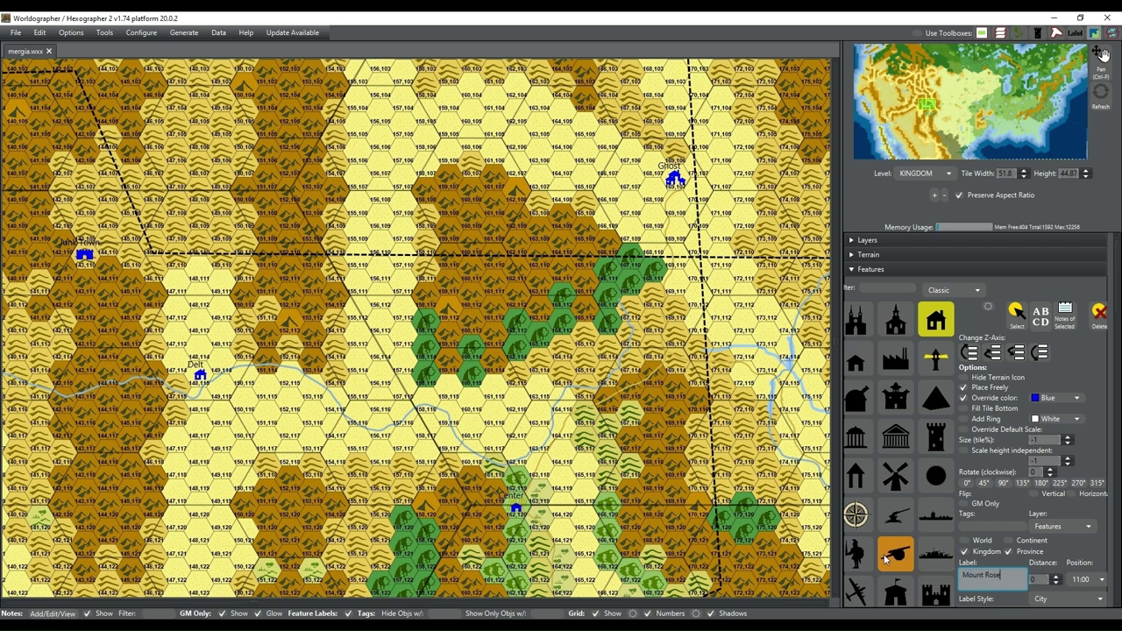
click(203, 396)
drag(202, 396, 266, 439)
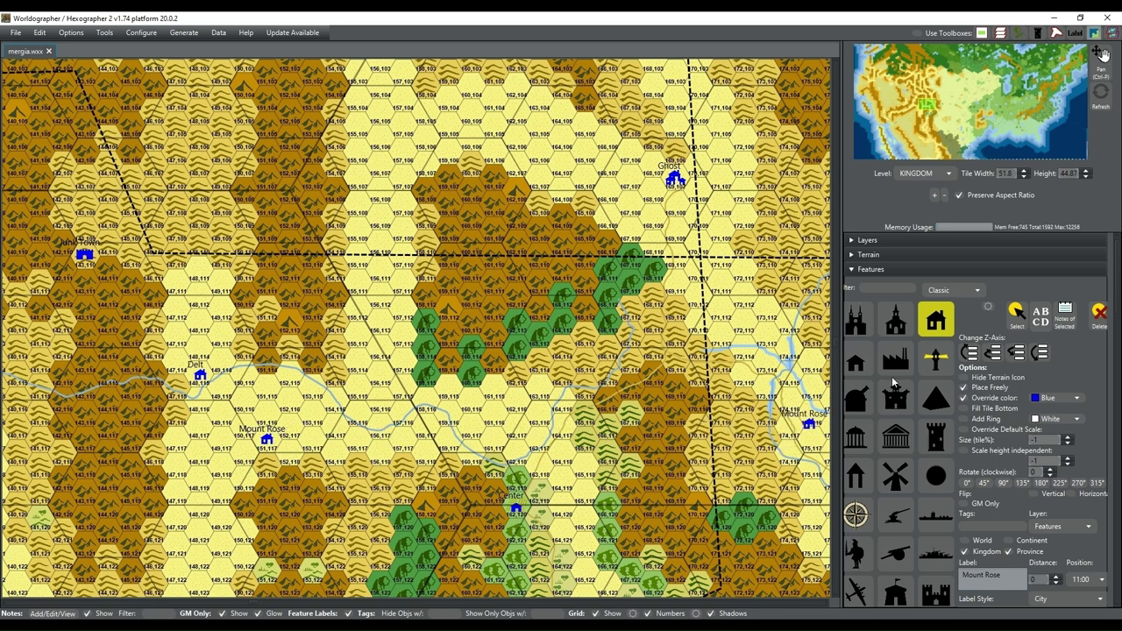
click(1016, 317)
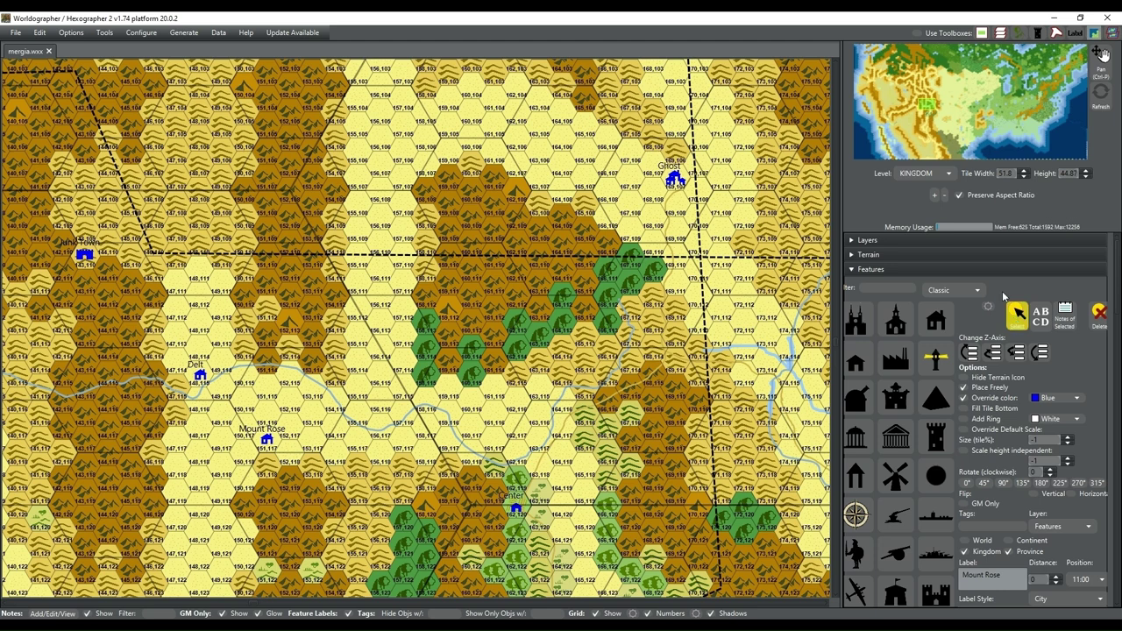
Place a blue single-house village feature labelled Mob on the plains southwest of Delt, well west of Mount Rose.
click(861, 368)
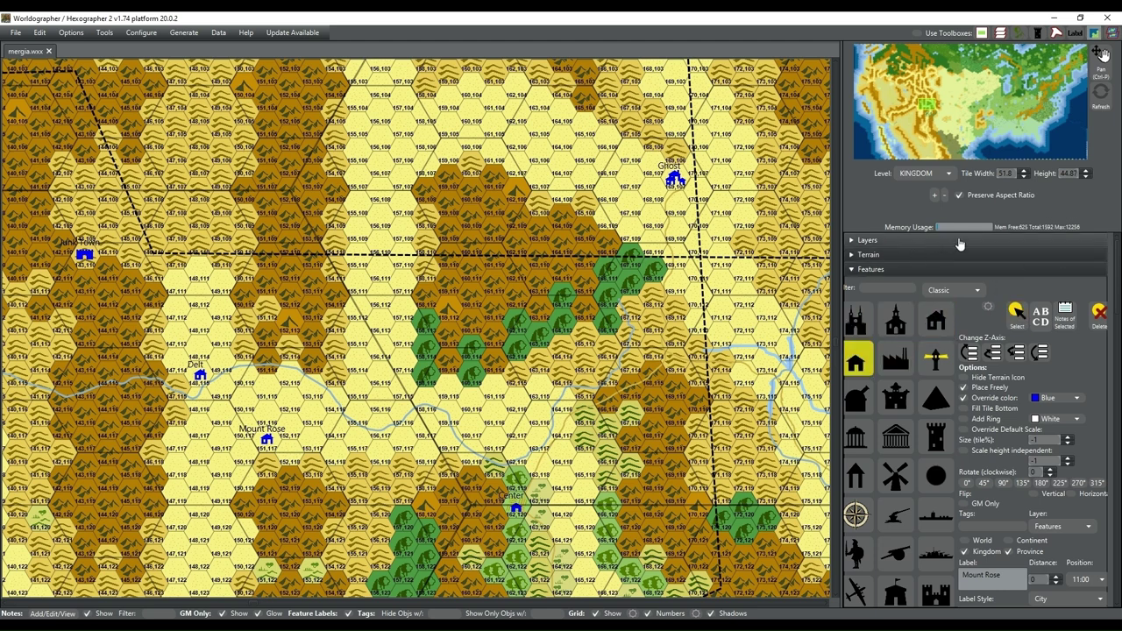
click(1101, 56)
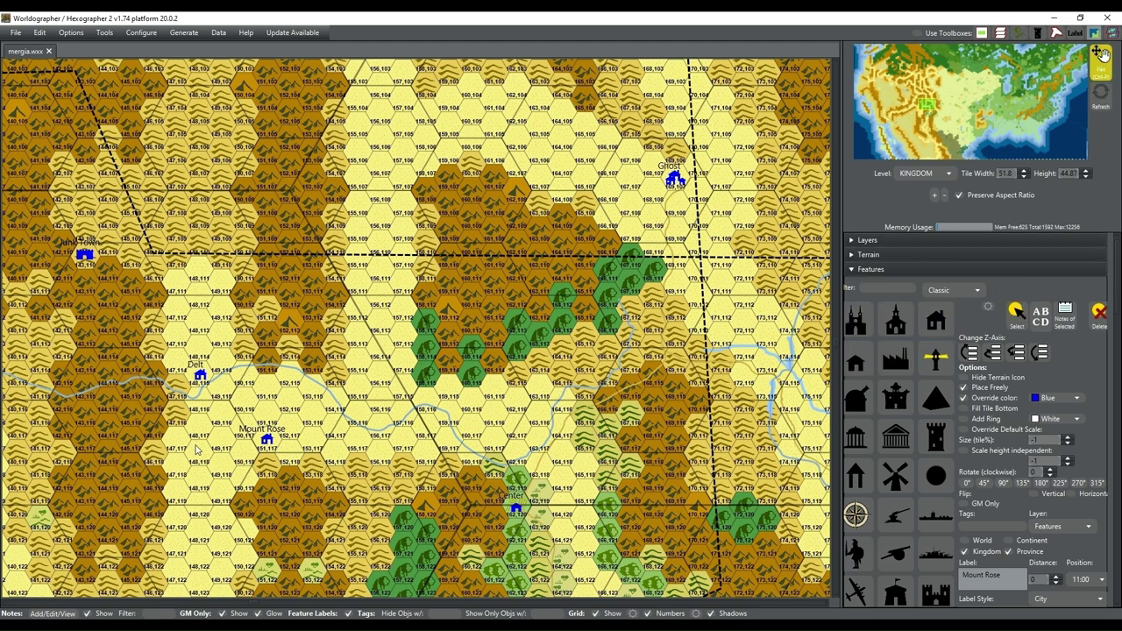
drag(199, 445, 331, 435)
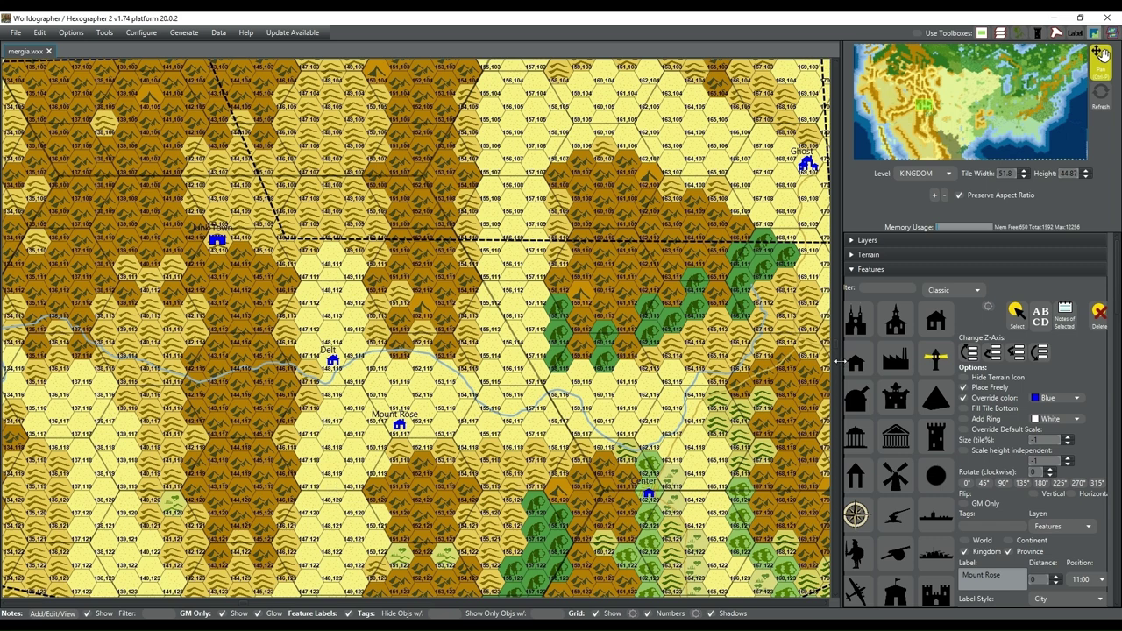
click(856, 360)
click(444, 438)
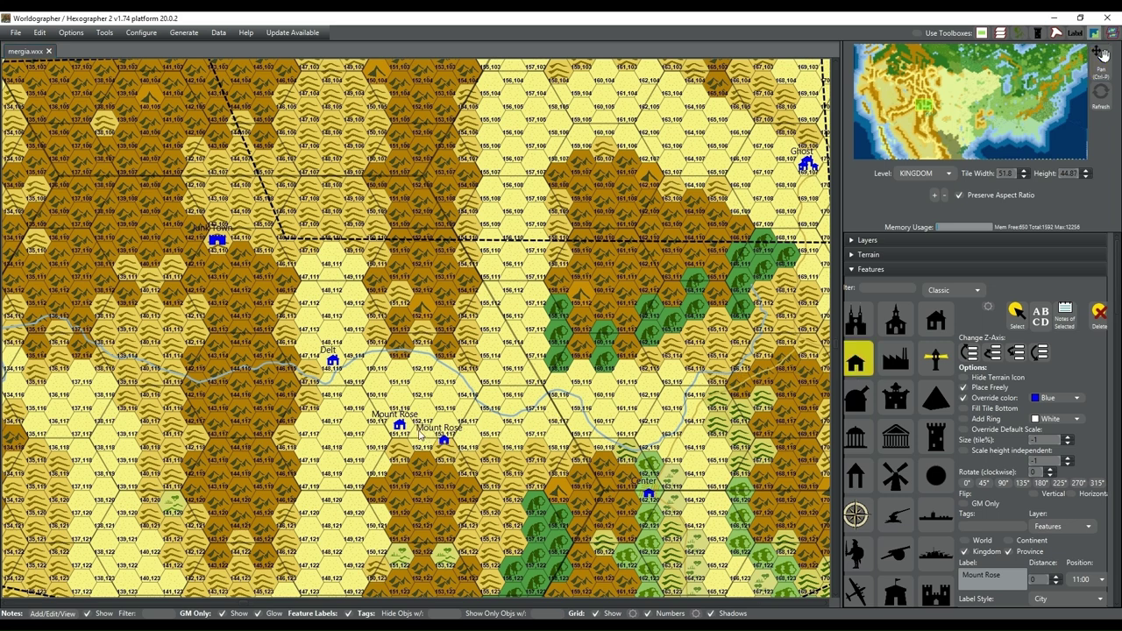
drag(420, 433, 151, 438)
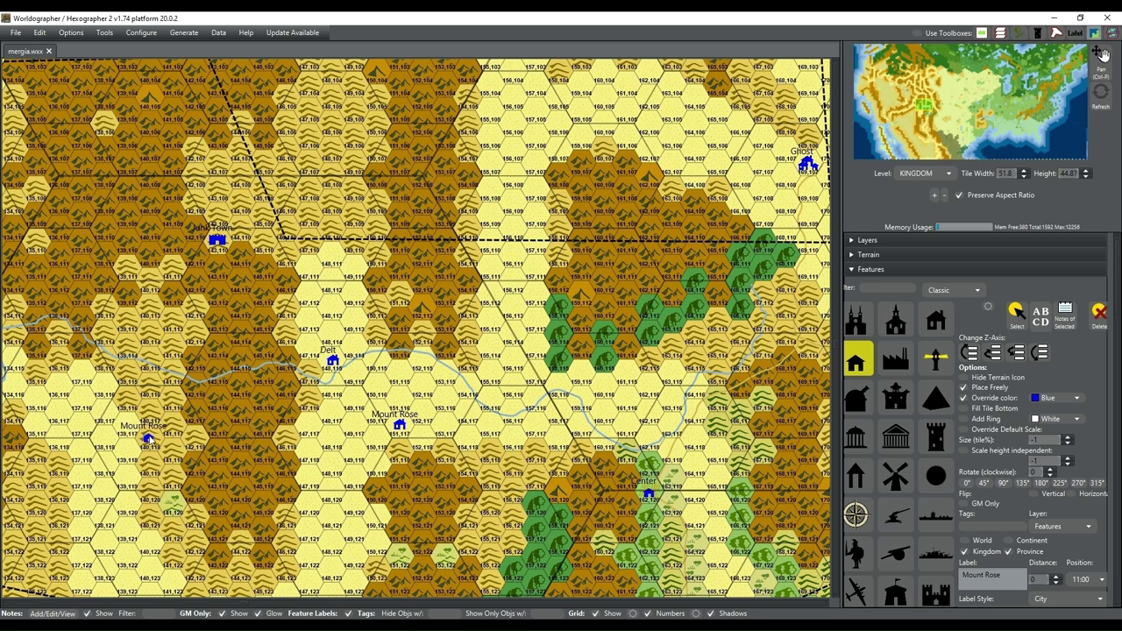
triple_click(1004, 578)
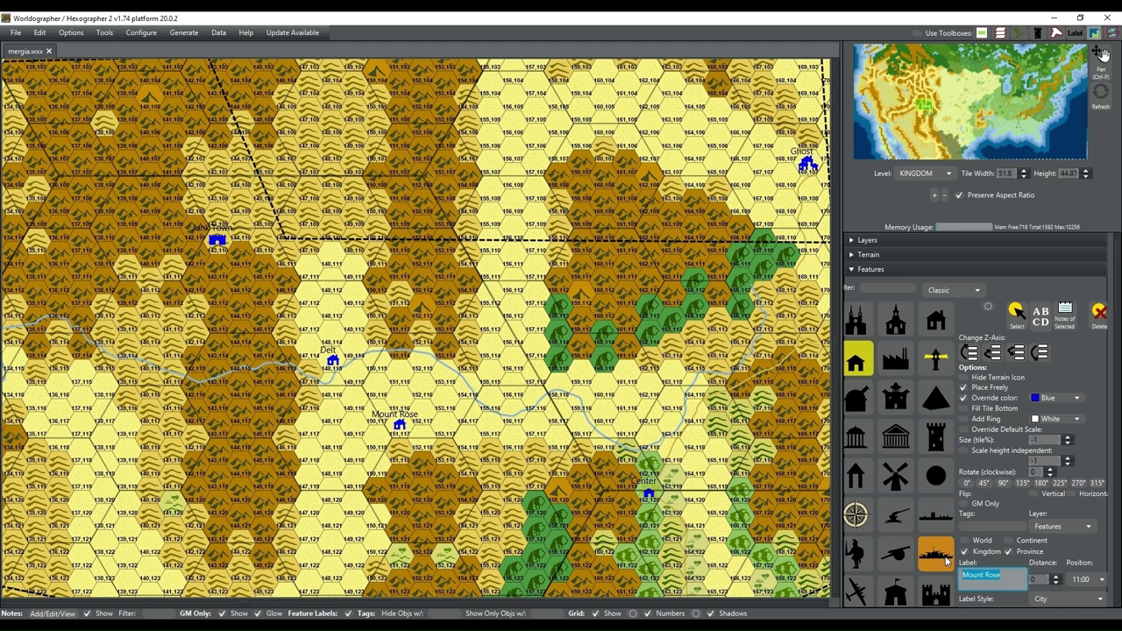
text(Mob)
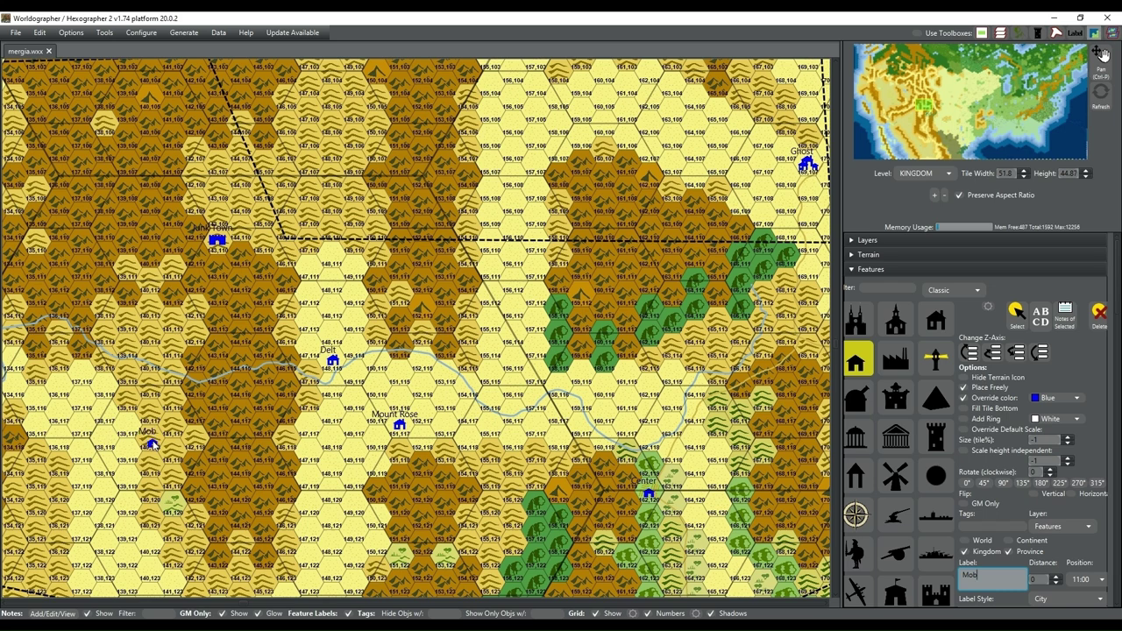
click(151, 442)
drag(151, 442, 131, 432)
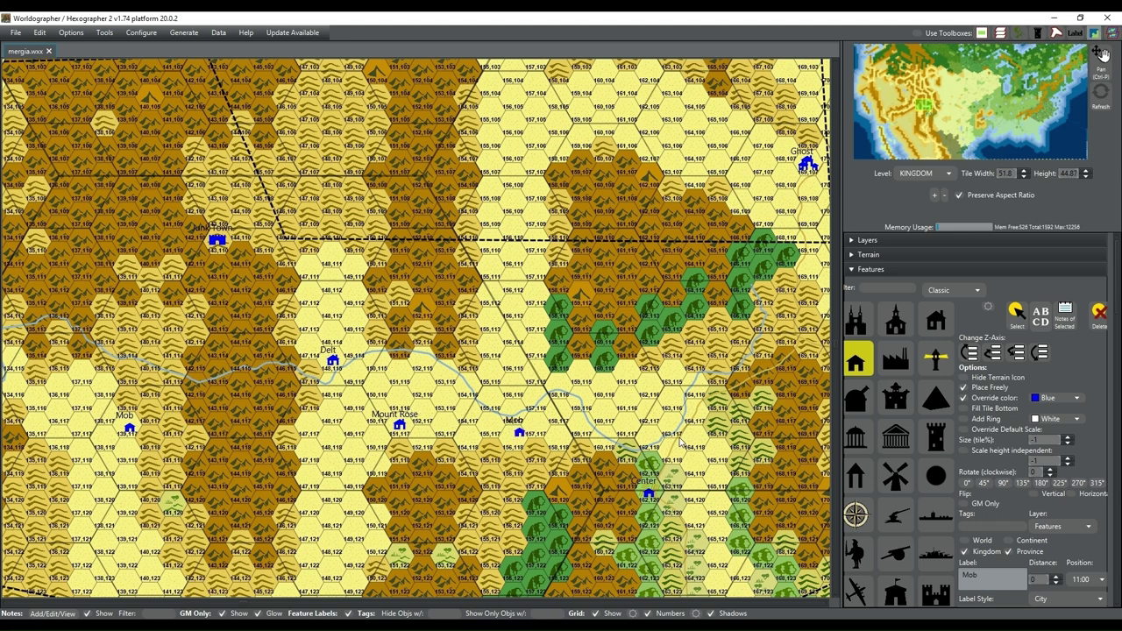
click(1017, 322)
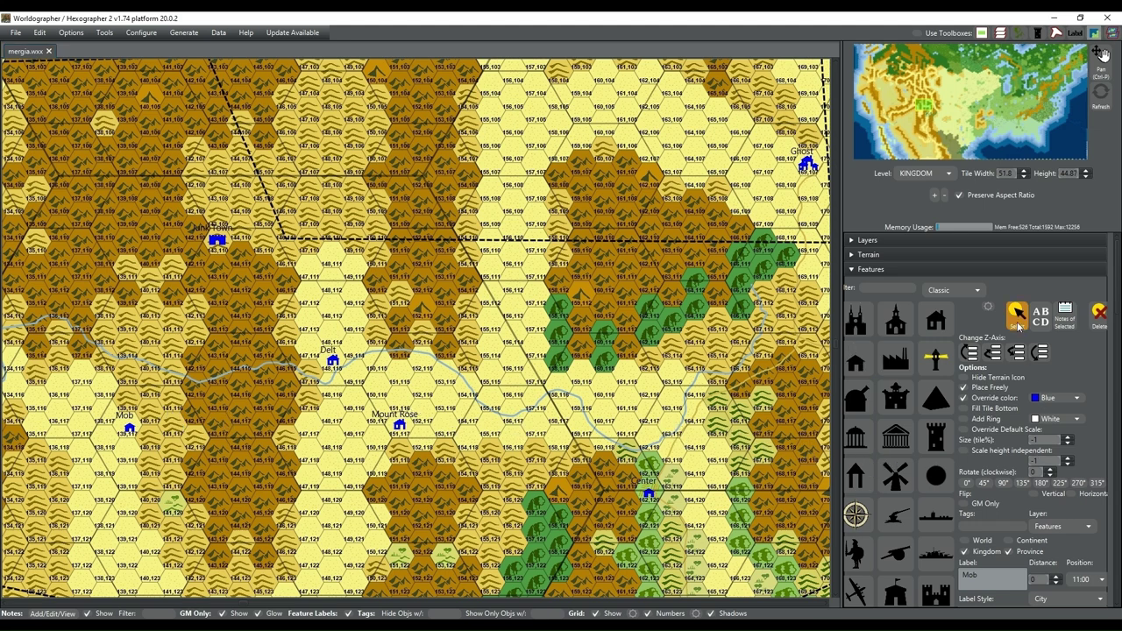